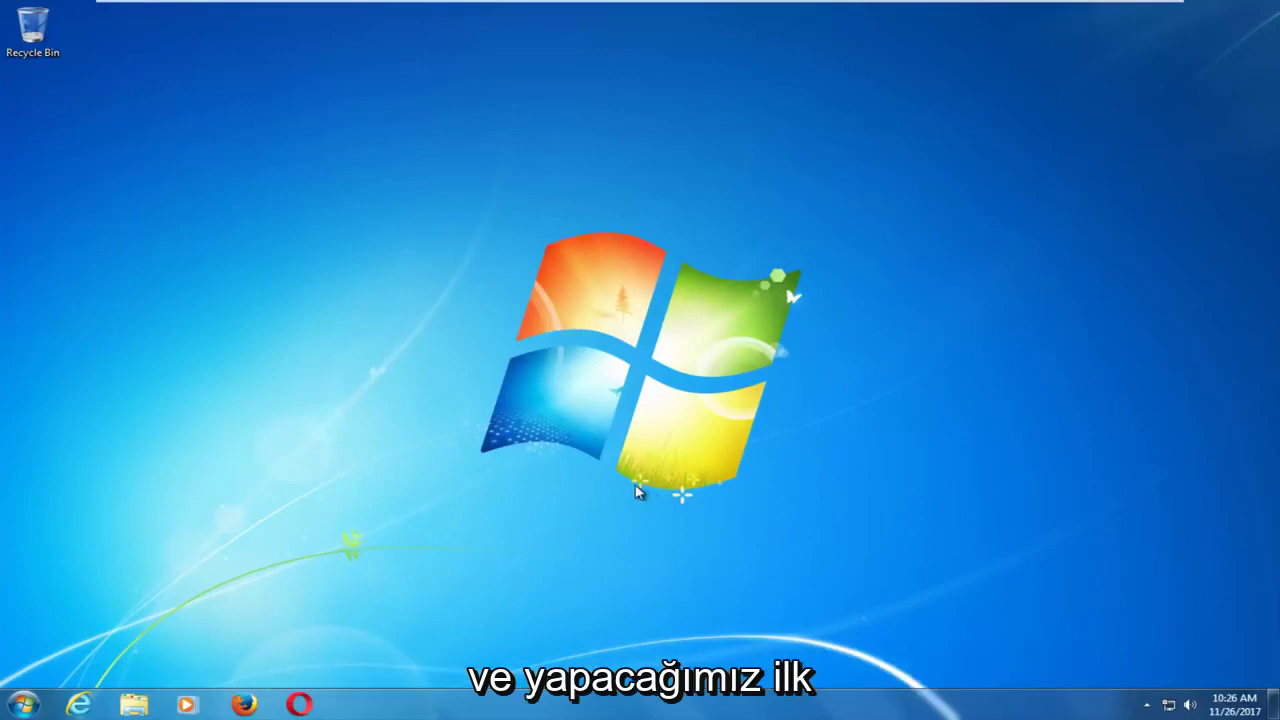
- Launch Firefox from the Windows 7 taskbar
{"action": "left_click", "coordinate": [243, 704]}
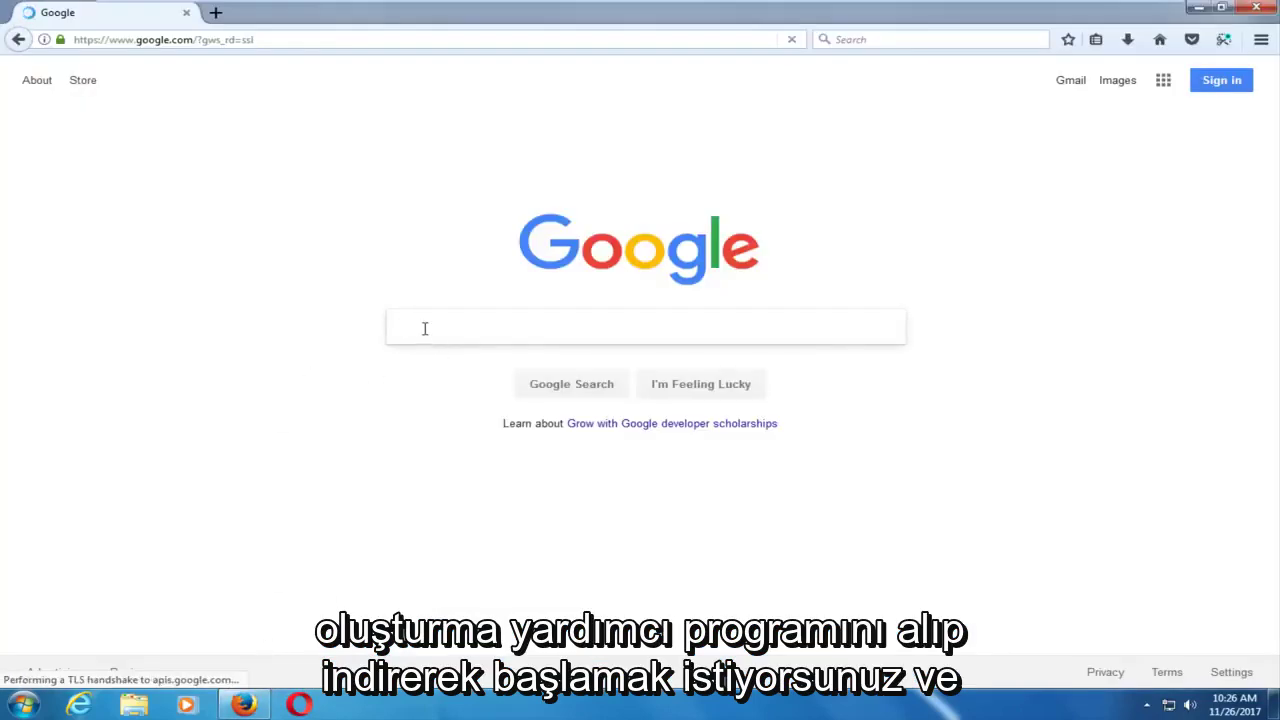
- Search Google for 'windows 10 media creation tool' using the autocomplete suggestion
{"action": "type", "text": "windows 0"}
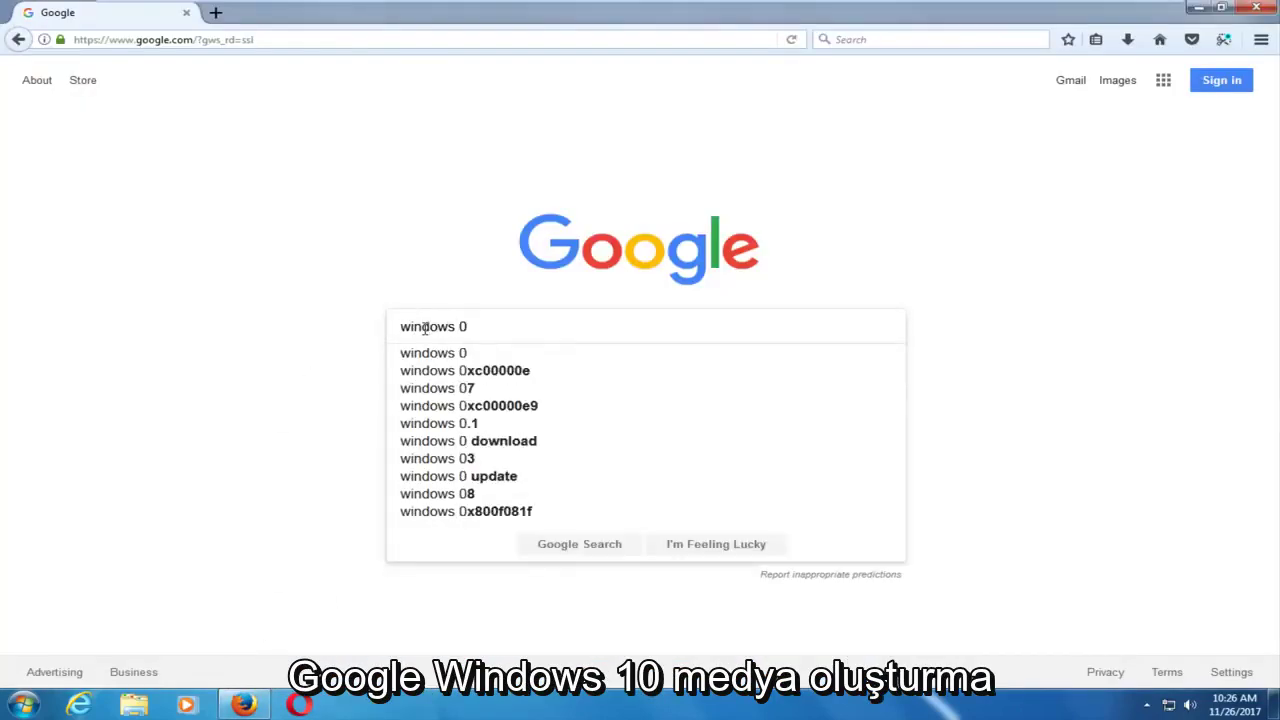
{"action": "key", "text": "BackSpace"}
{"action": "type", "text": "10 media"}
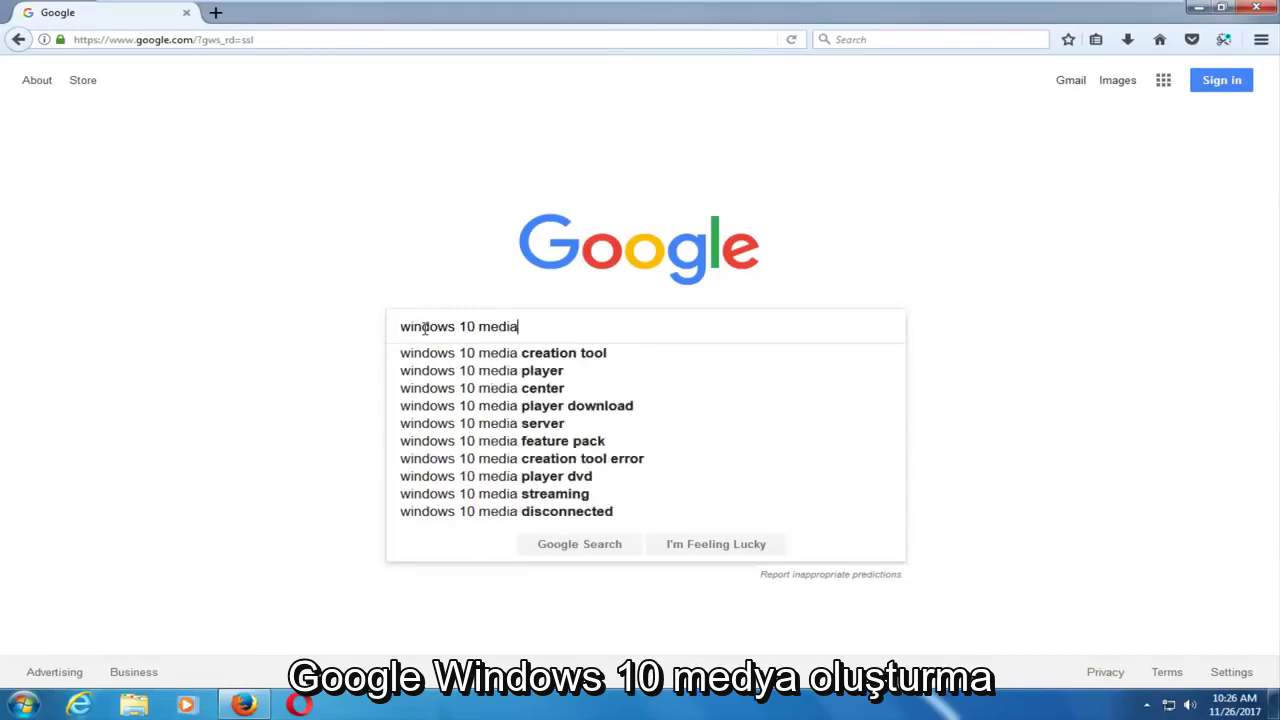
{"action": "key", "text": "Down"}
{"action": "key", "text": "Return"}
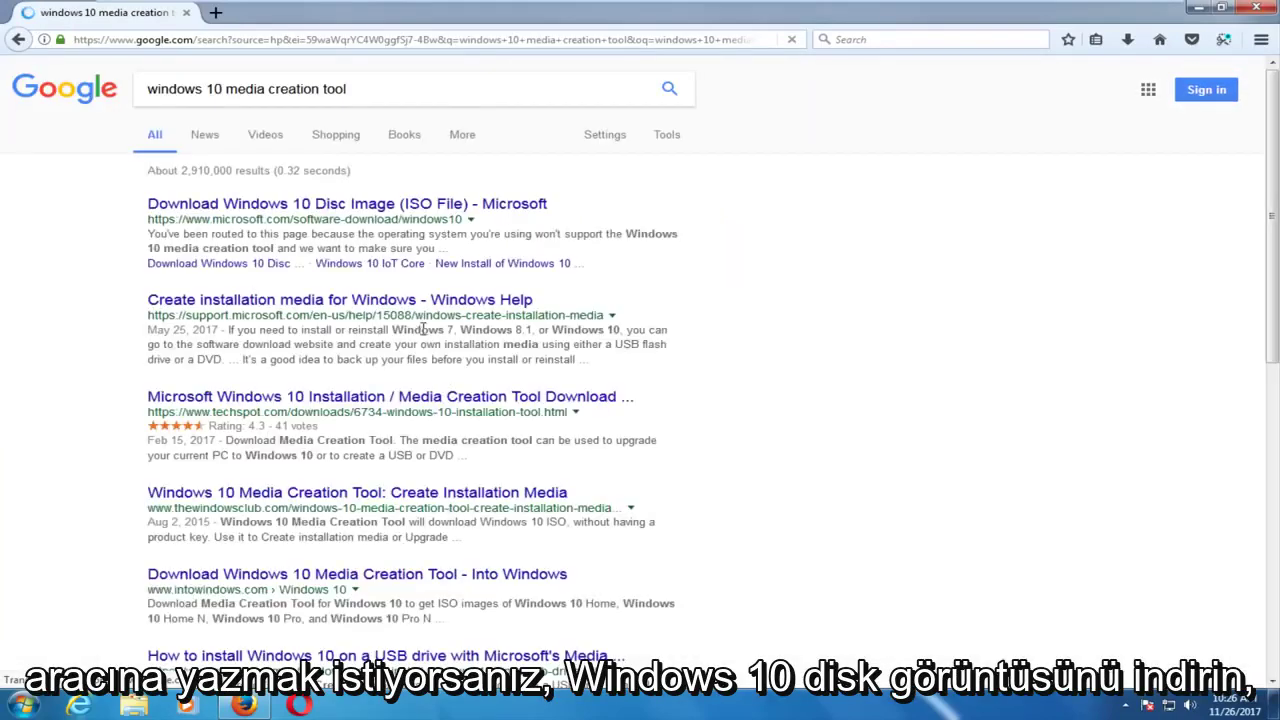
- Open Microsoft's Download Windows 10 page and save MediaCreationTool.exe (17.8 MB)
{"action": "left_click", "coordinate": [368, 204]}
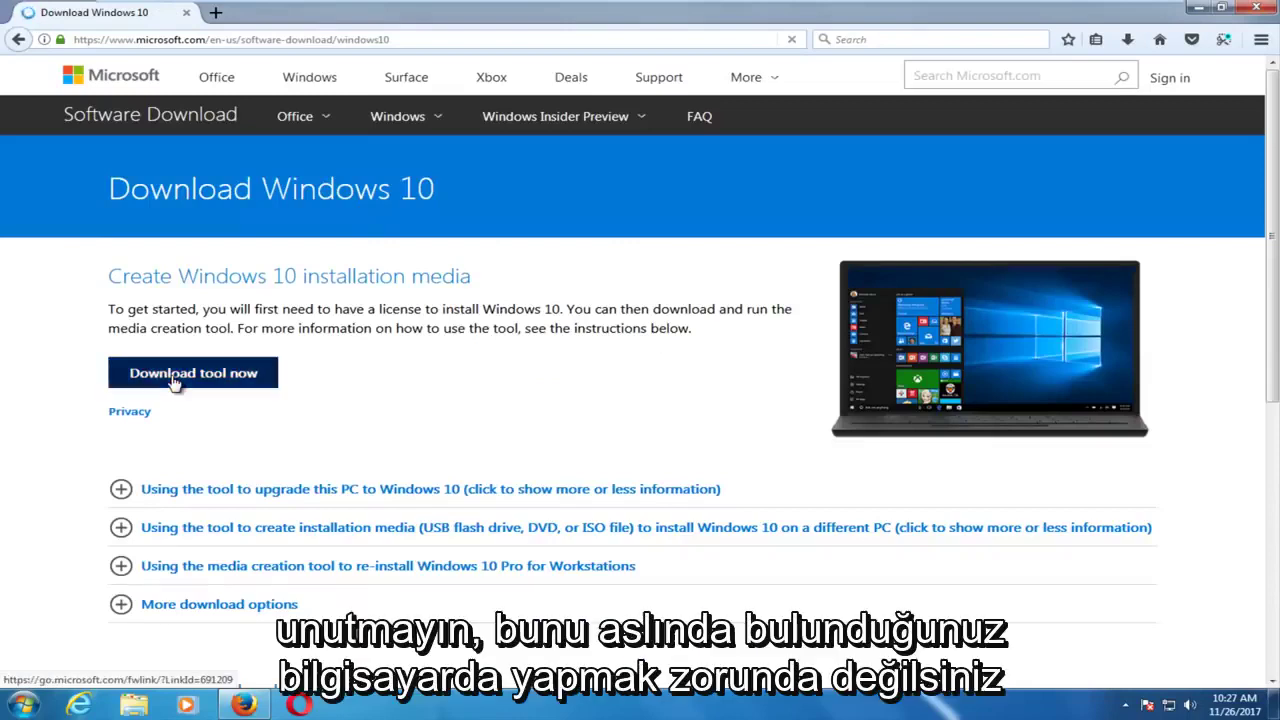
{"action": "left_click", "coordinate": [175, 375]}
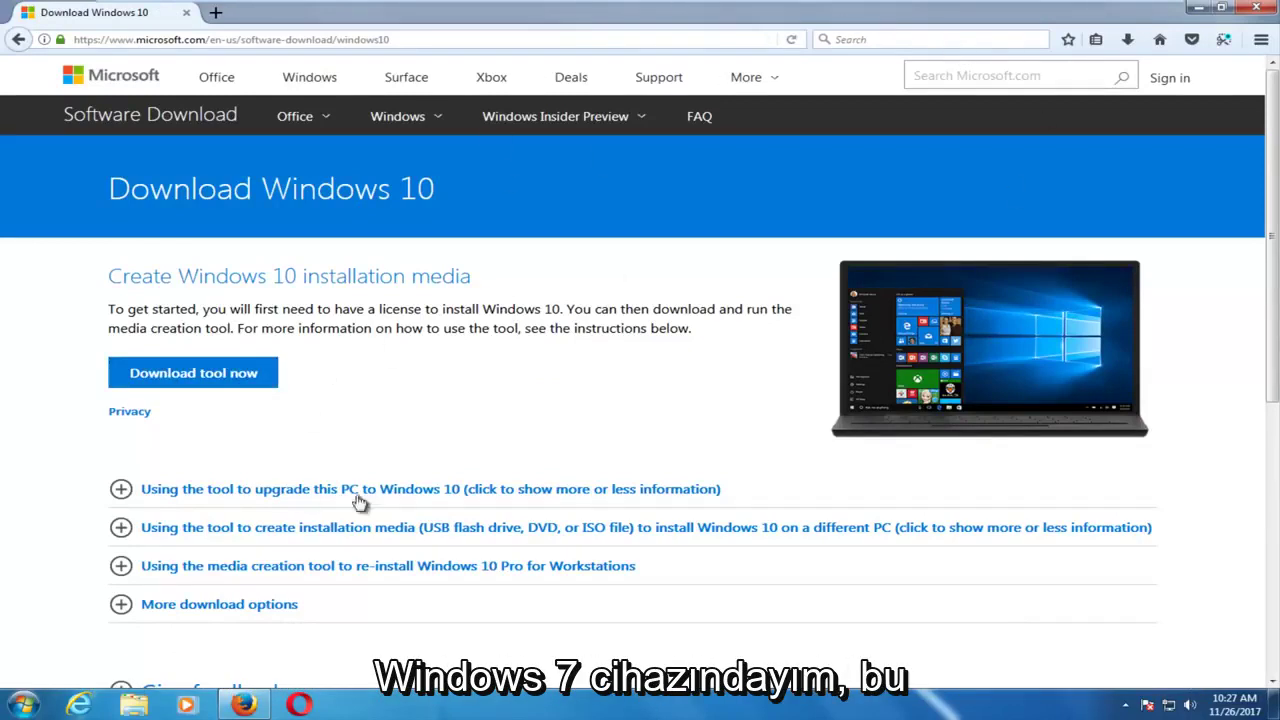
{"action": "left_click", "coordinate": [174, 378]}
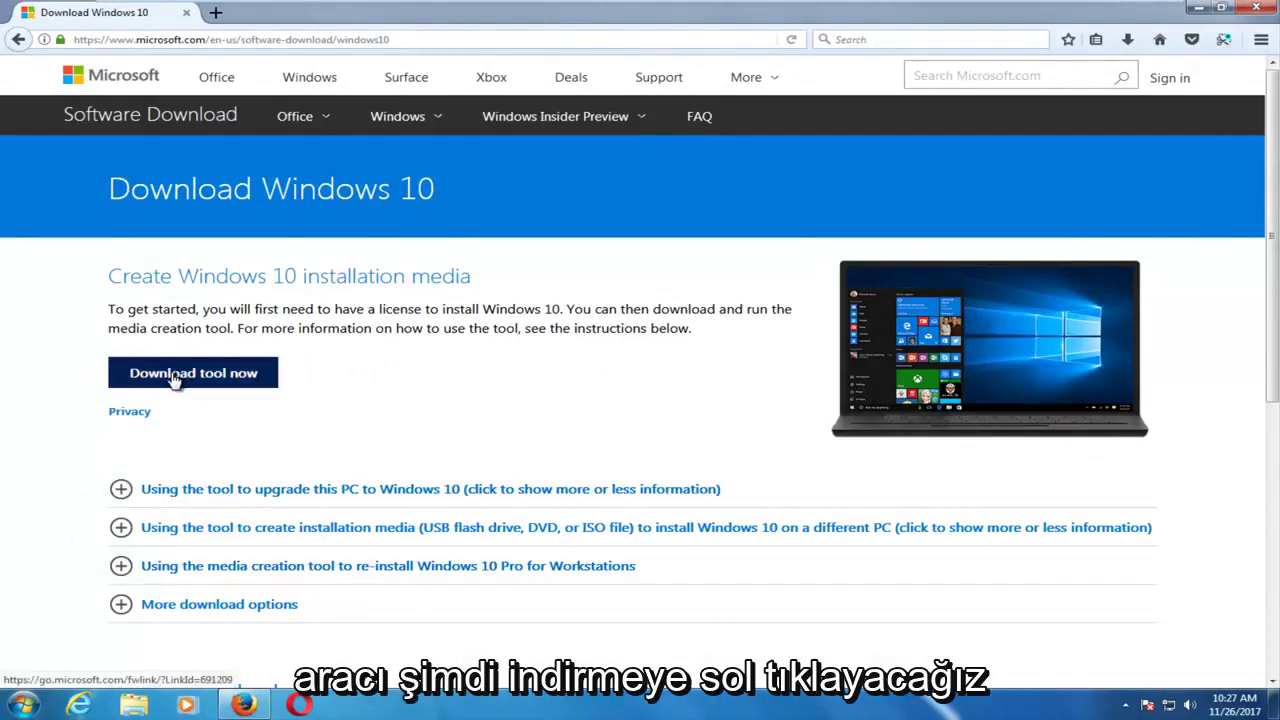
{"action": "left_click", "coordinate": [708, 400]}
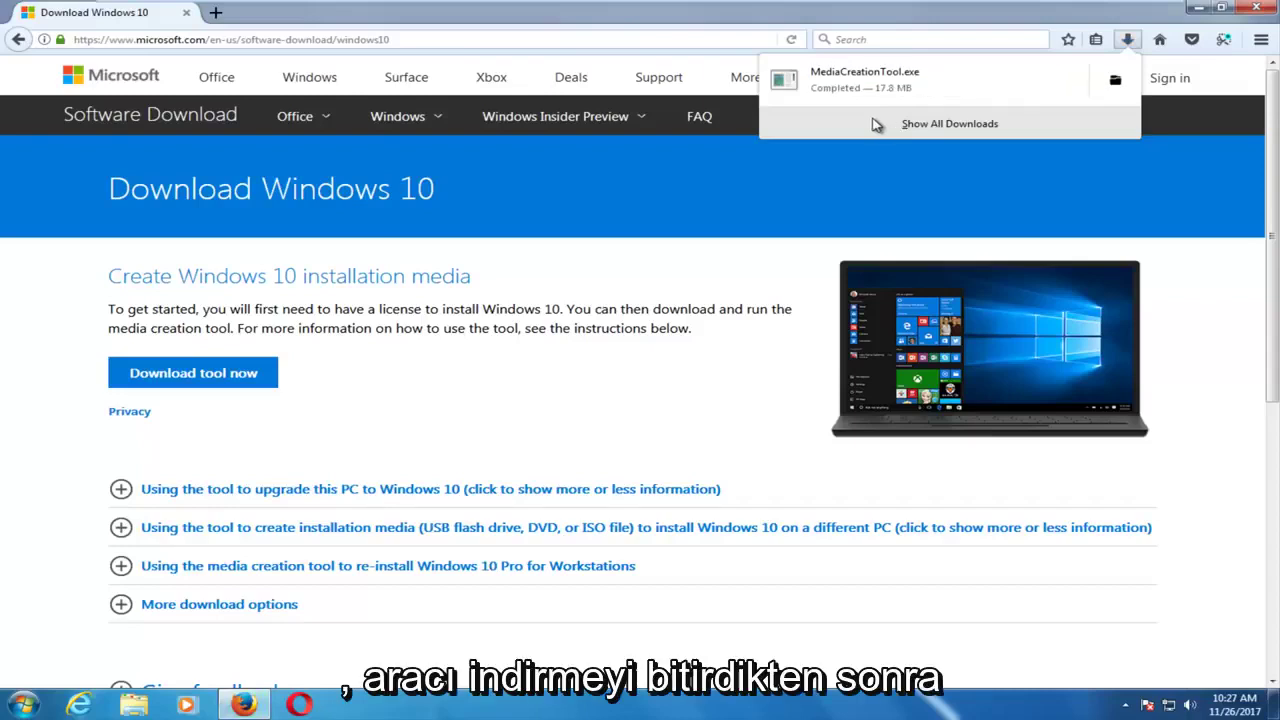
- Run the downloaded MediaCreationTool.exe and approve its UAC permission prompt
{"action": "left_click", "coordinate": [866, 84]}
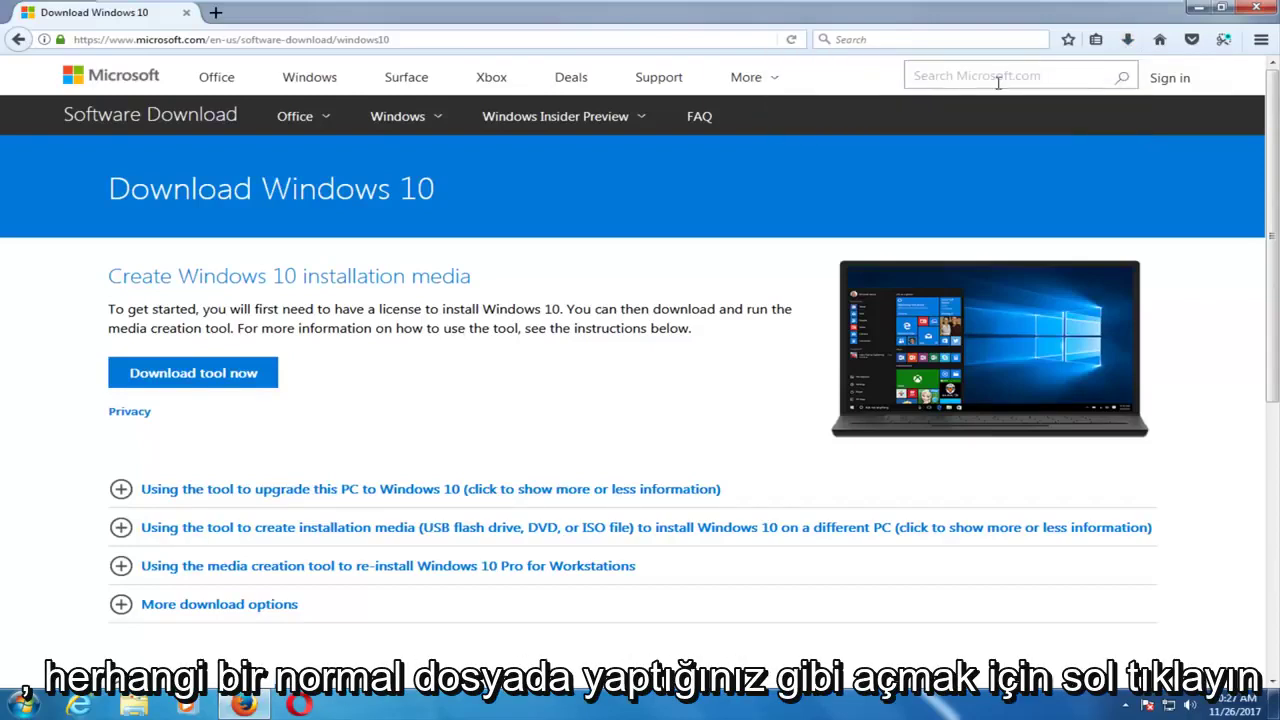
{"action": "left_click", "coordinate": [1200, 10]}
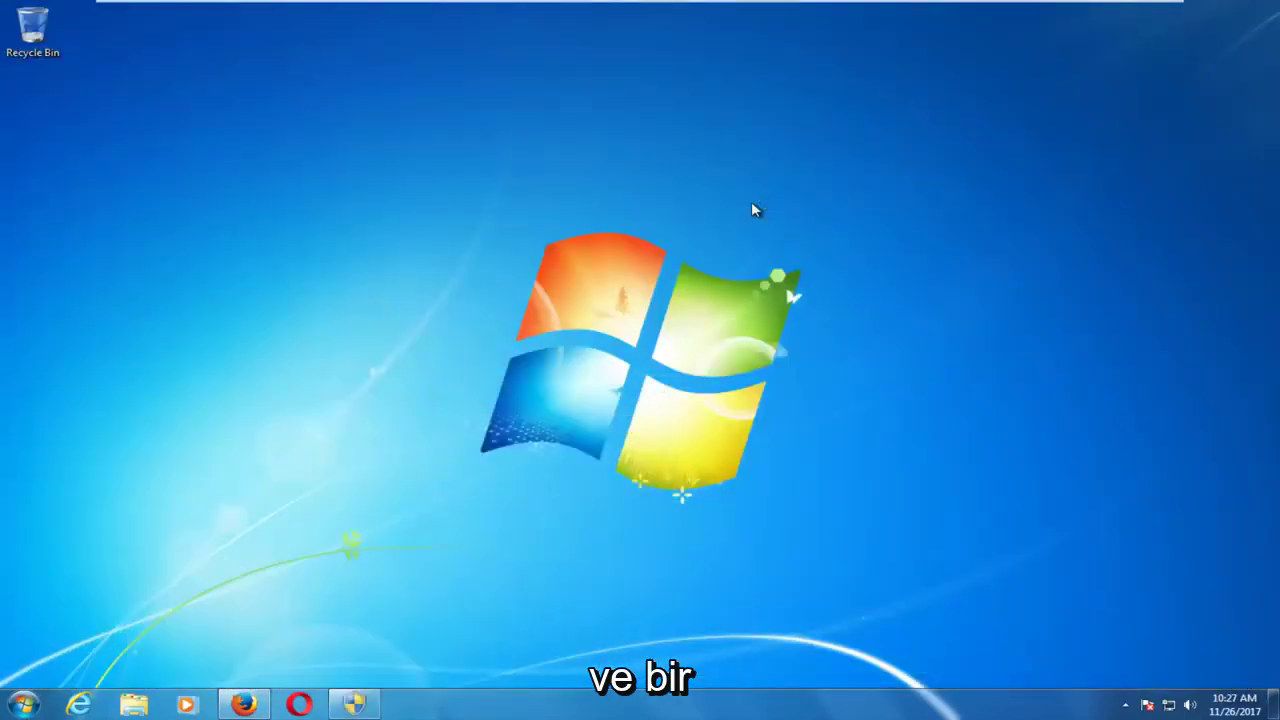
{"action": "left_click", "coordinate": [355, 705]}
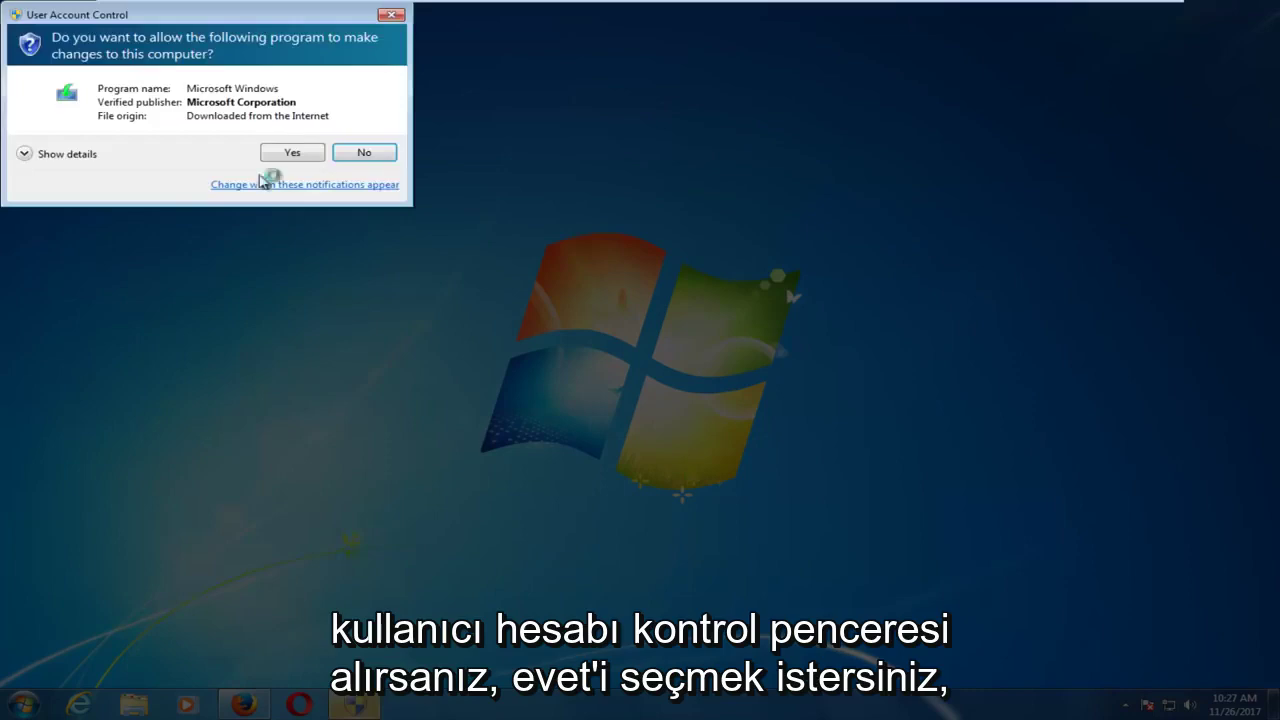
{"action": "left_click", "coordinate": [708, 382]}
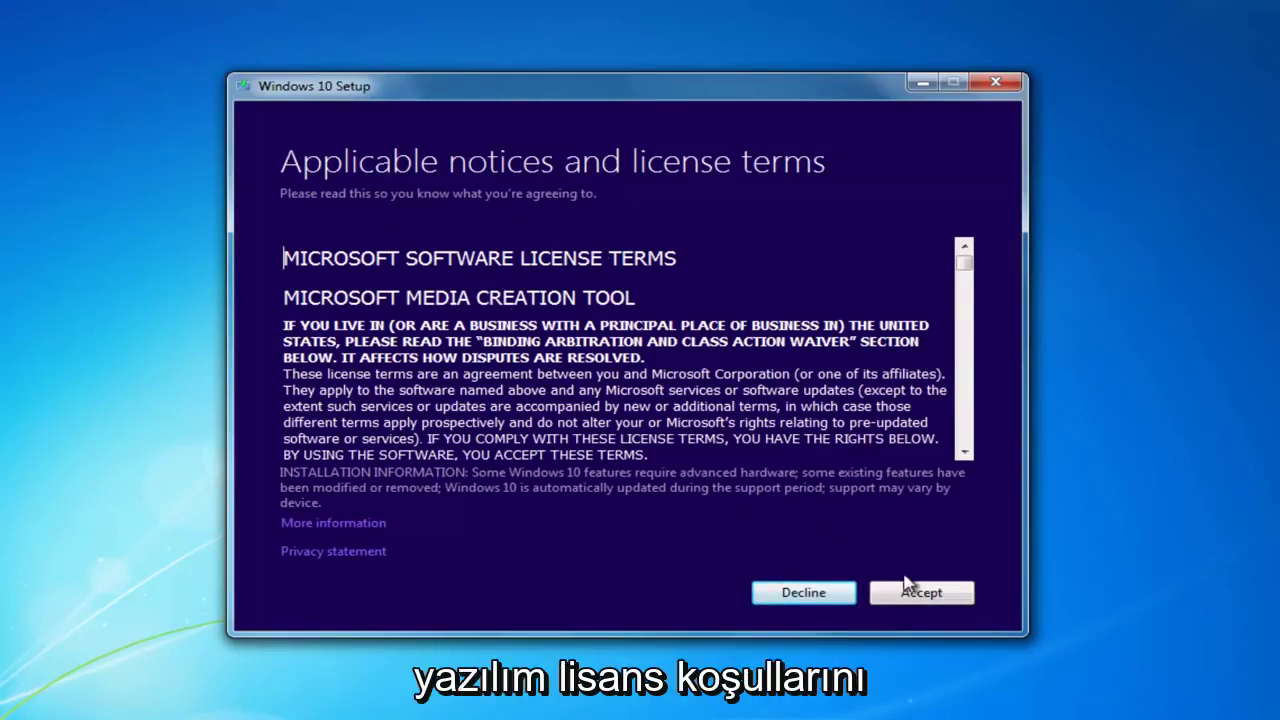
- Accept the license terms and select 'Create installation media for another PC'
{"action": "left_click", "coordinate": [918, 593]}
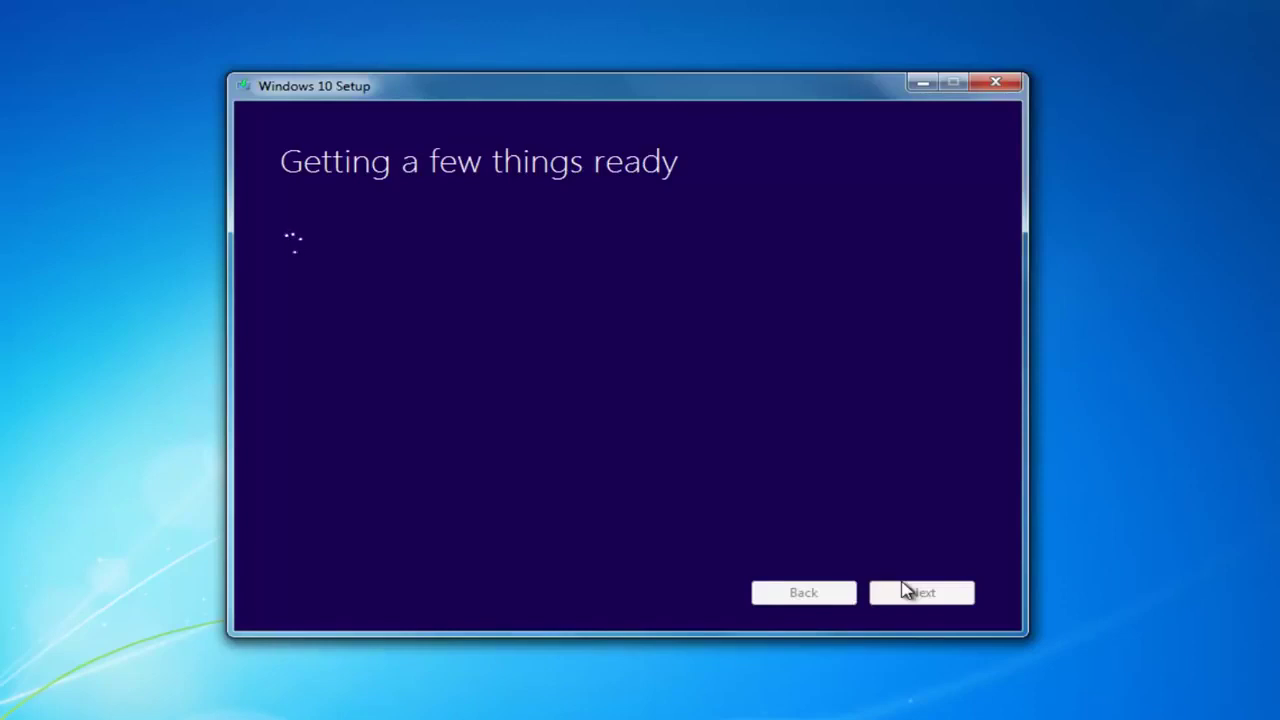
{"action": "left_click", "coordinate": [365, 272]}
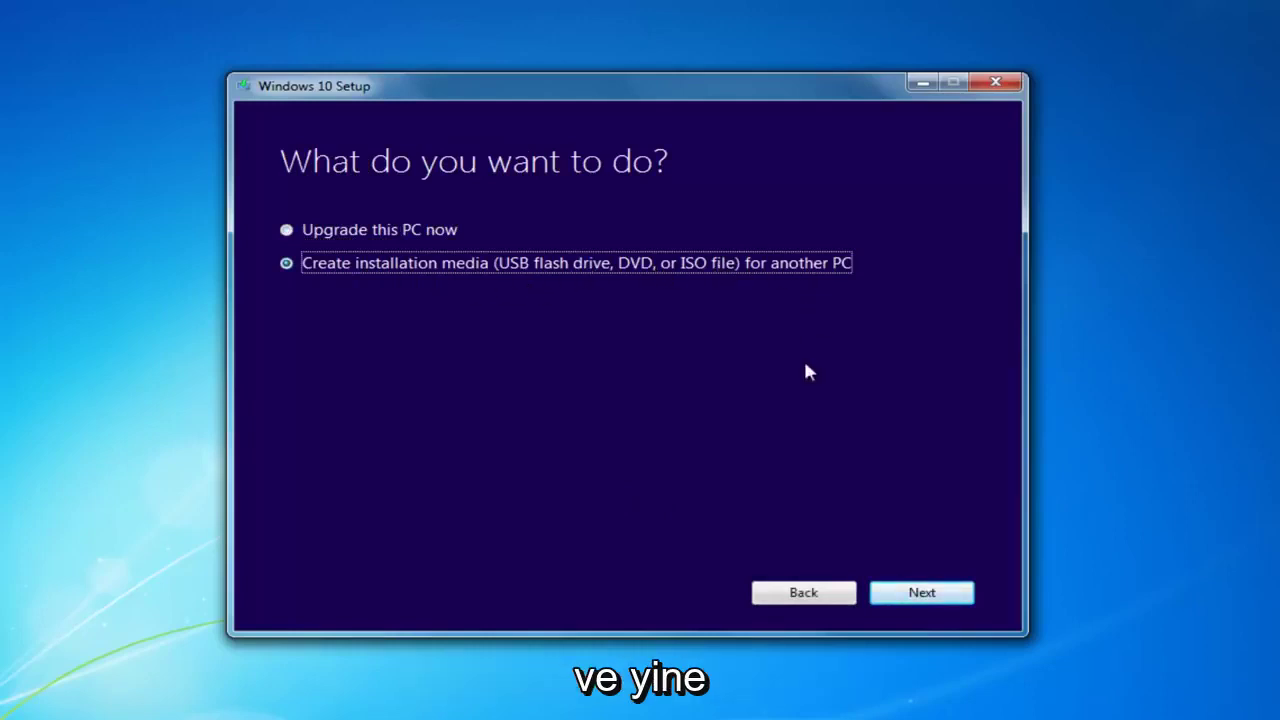
- Keep English (United States), Windows 10, 32-bit (x86) with recommended options unchecked, and continue
{"action": "left_click", "coordinate": [903, 591]}
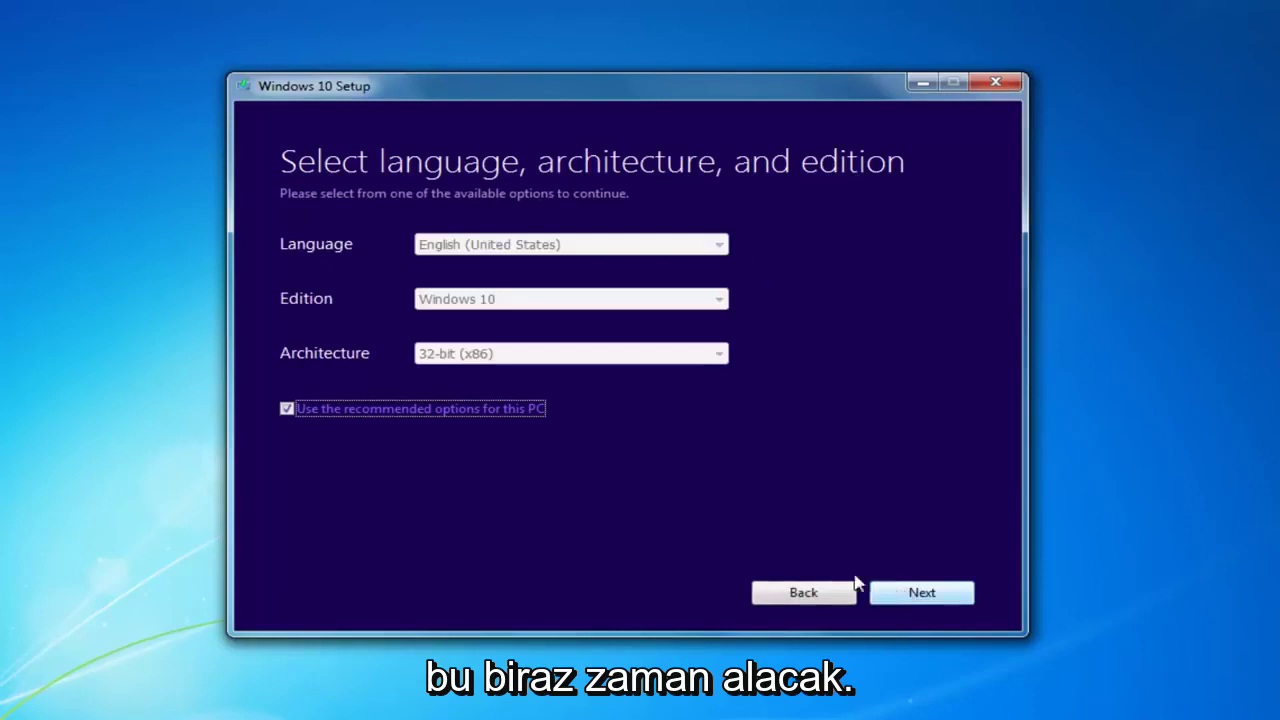
{"action": "left_click", "coordinate": [287, 409]}
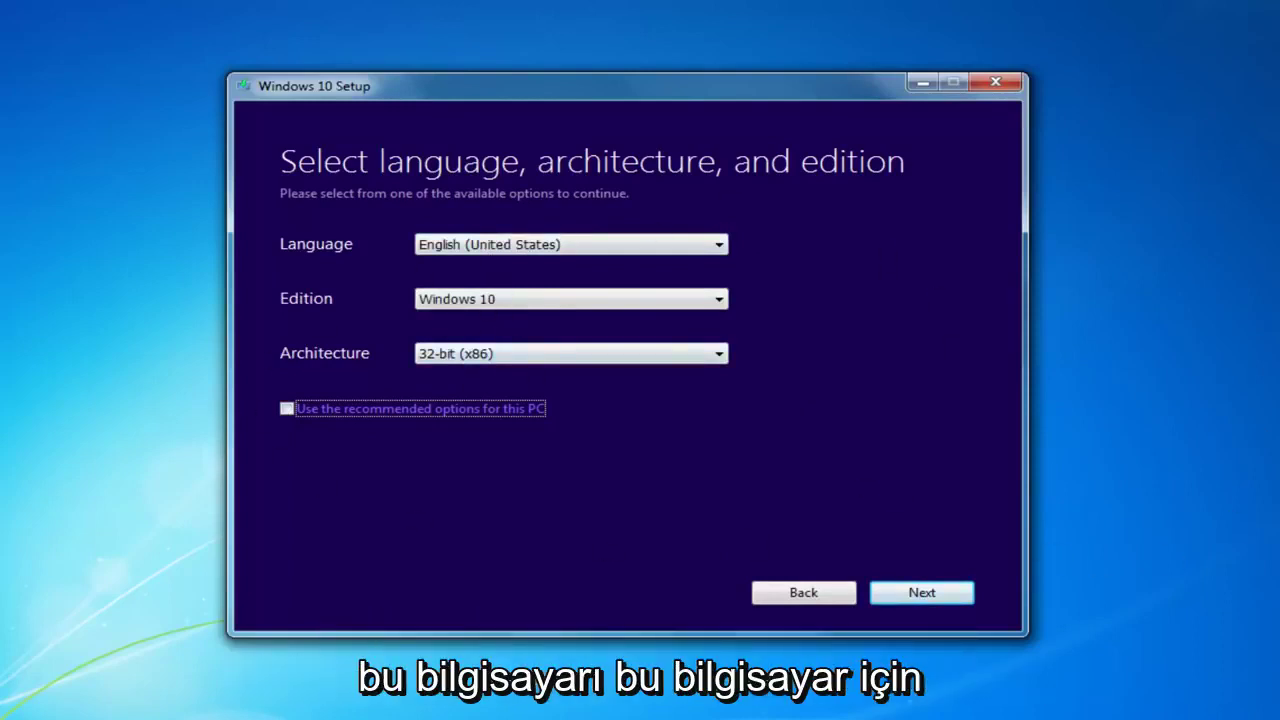
{"action": "left_click", "coordinate": [80, 296]}
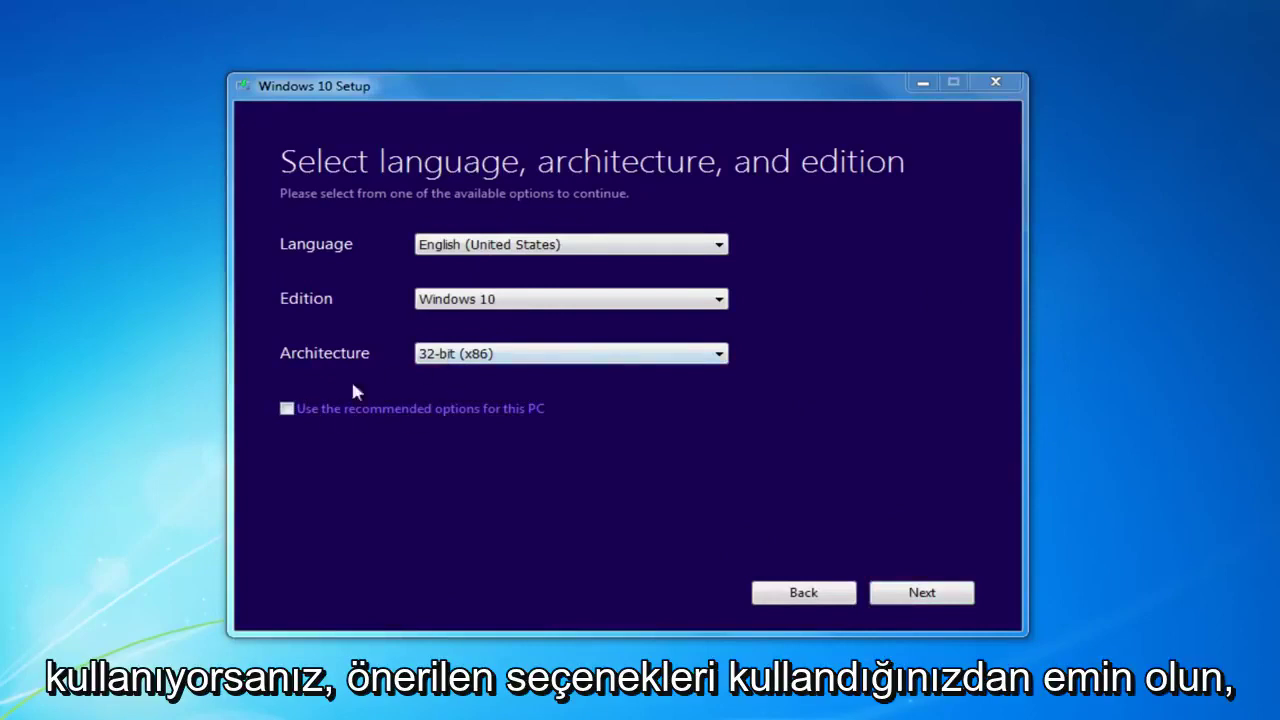
{"action": "left_click", "coordinate": [289, 410]}
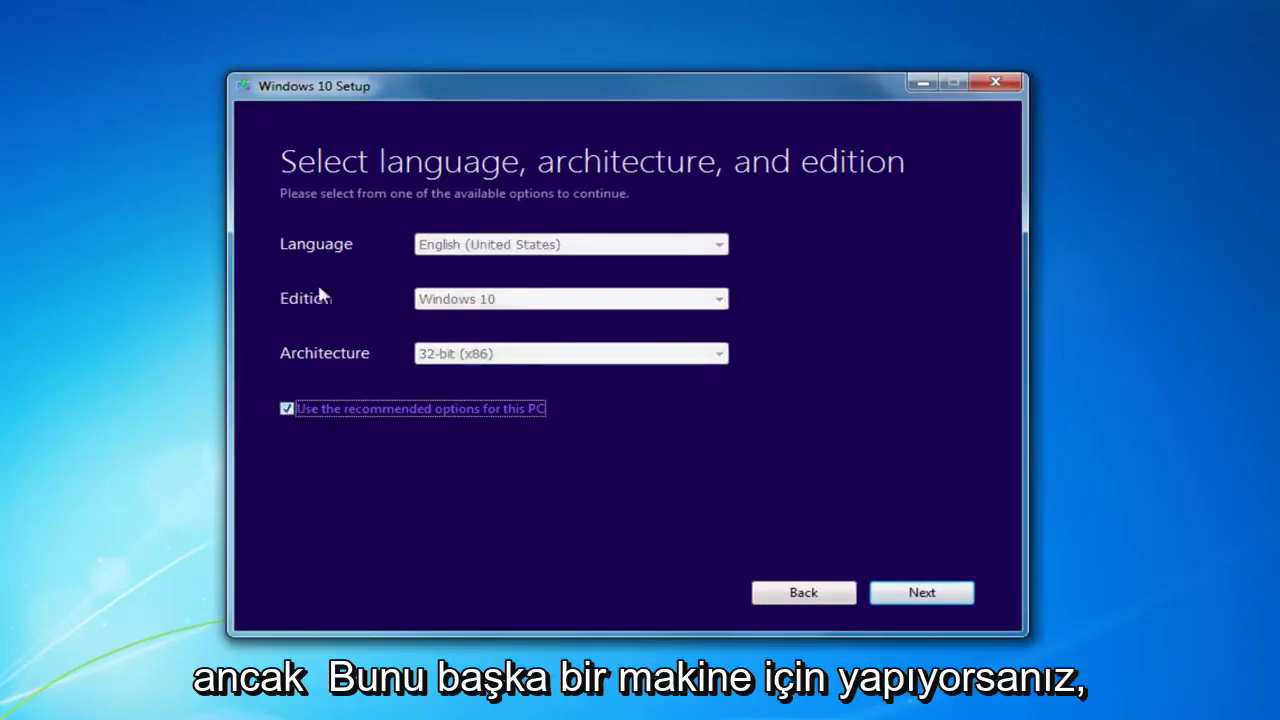
{"action": "left_click", "coordinate": [287, 410]}
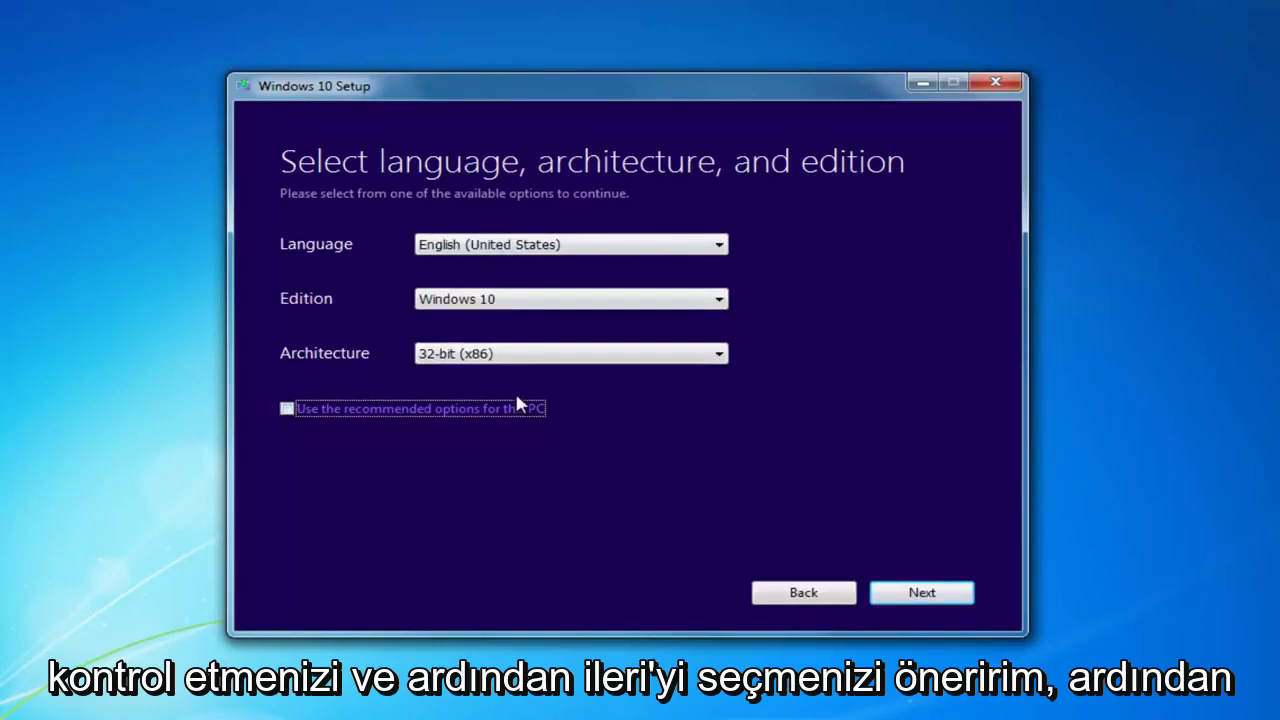
{"action": "left_click", "coordinate": [933, 596]}
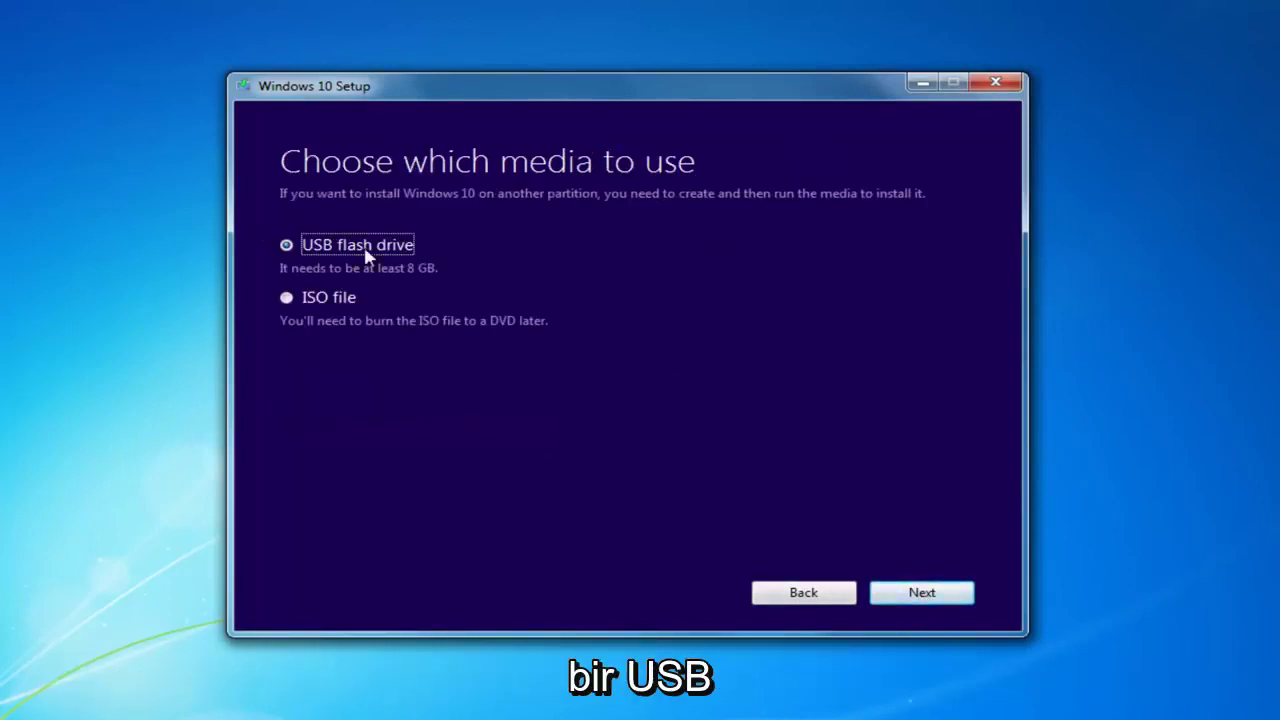
- Settle on ISO file as the media type after previewing the USB flash drive option
{"action": "left_click", "coordinate": [296, 294]}
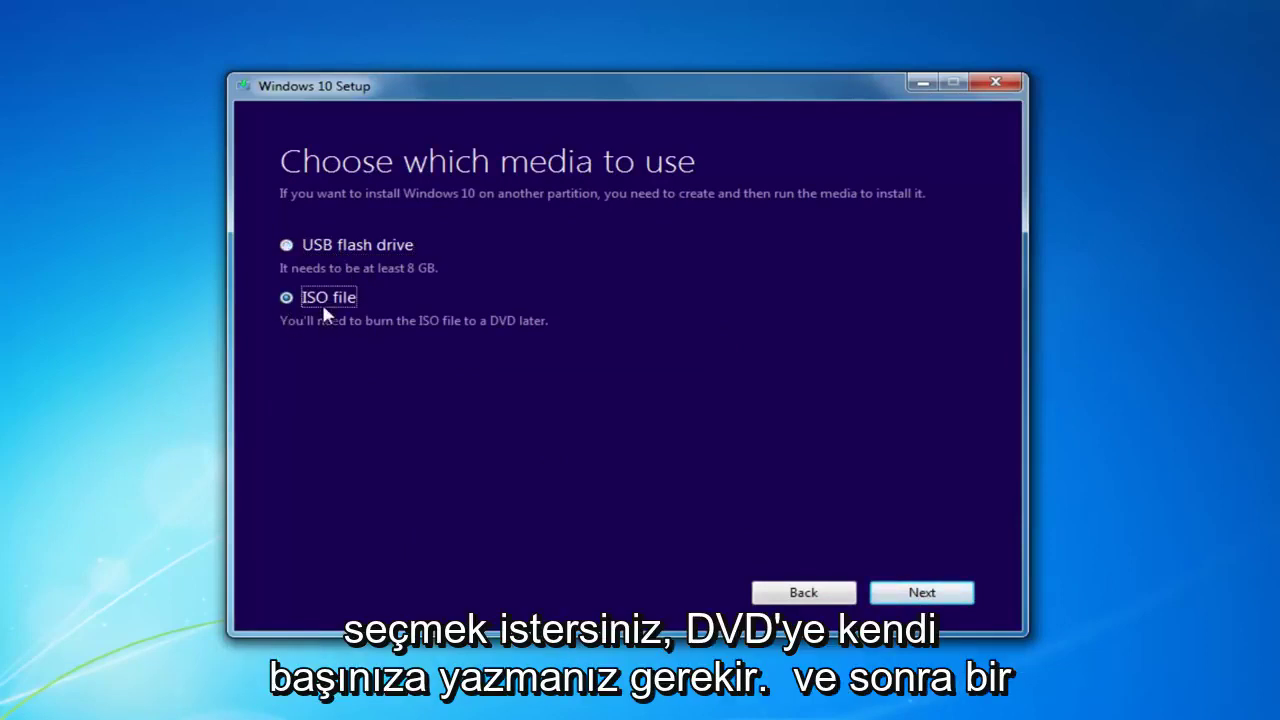
{"action": "left_click", "coordinate": [306, 249]}
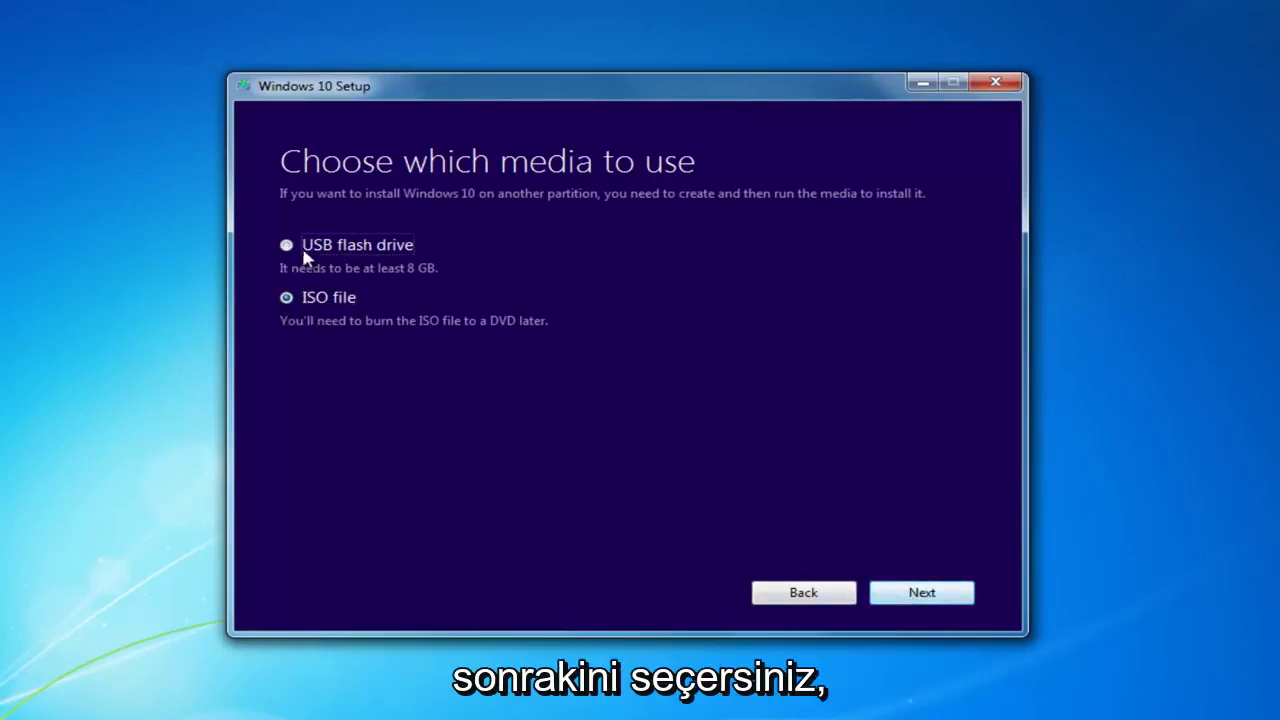
{"action": "left_click", "coordinate": [920, 592]}
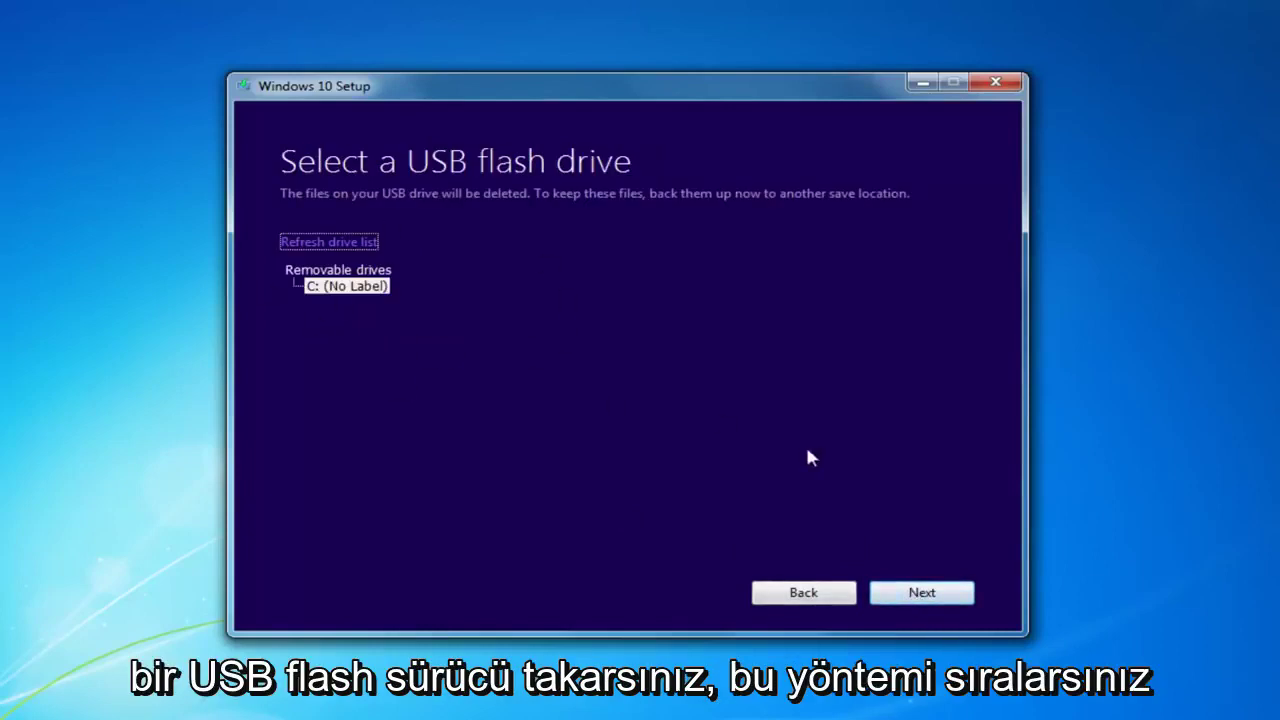
{"action": "left_click", "coordinate": [788, 592]}
{"action": "left_click", "coordinate": [317, 308]}
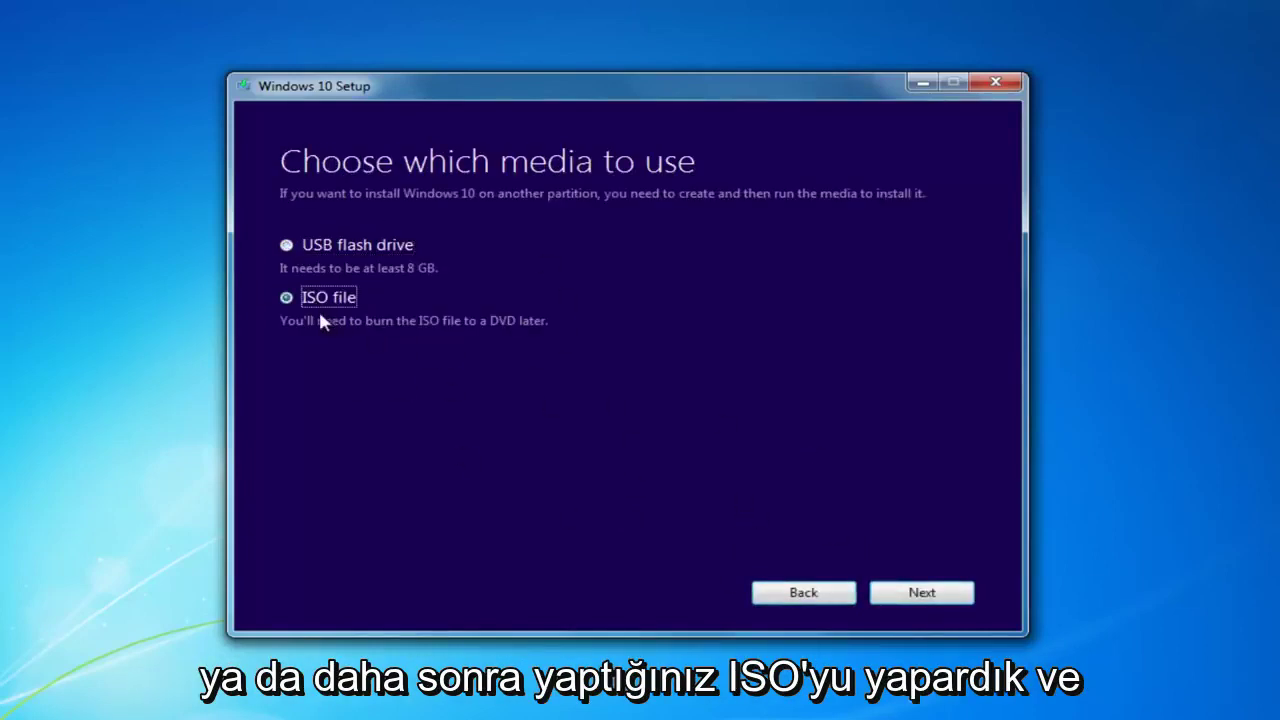
- Continue to the ISO save location, browse to Desktop, then close that dialog
{"action": "left_click", "coordinate": [896, 595]}
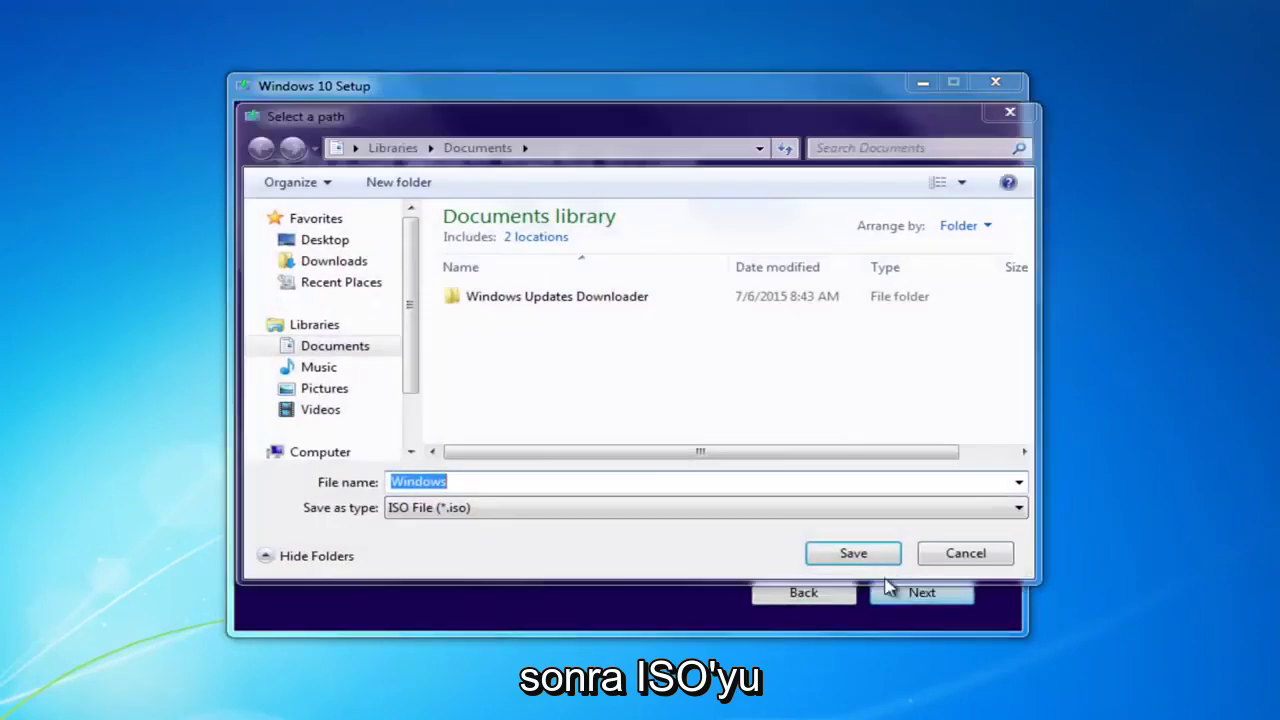
{"action": "left_click", "coordinate": [318, 242]}
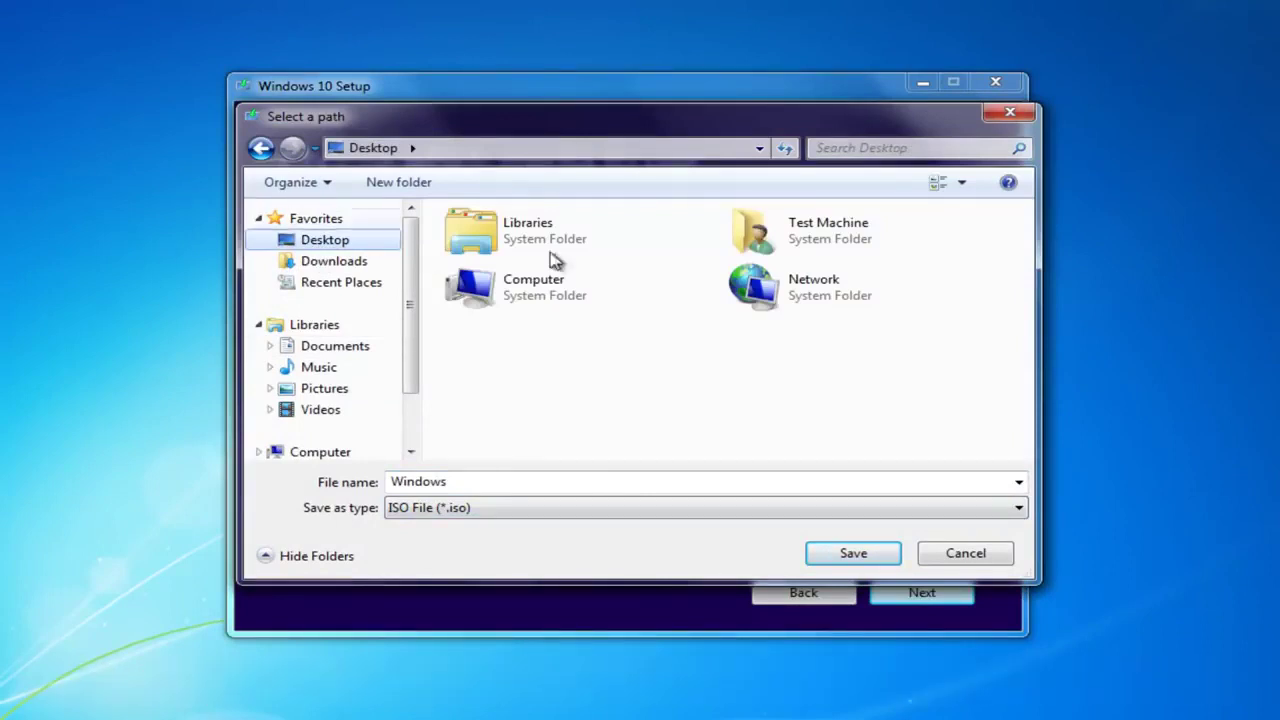
{"action": "left_click", "coordinate": [1012, 116]}
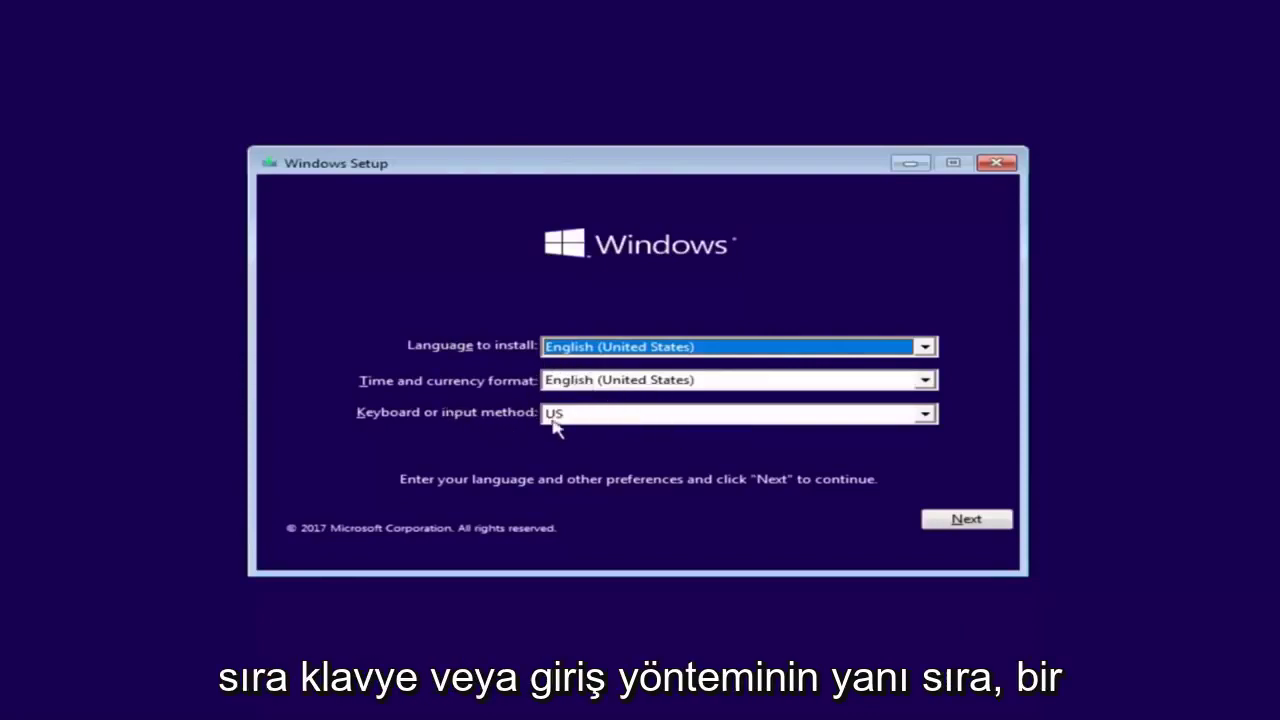
- Keep English (United States) language and US keyboard, then start installing Windows
{"action": "left_click", "coordinate": [935, 522]}
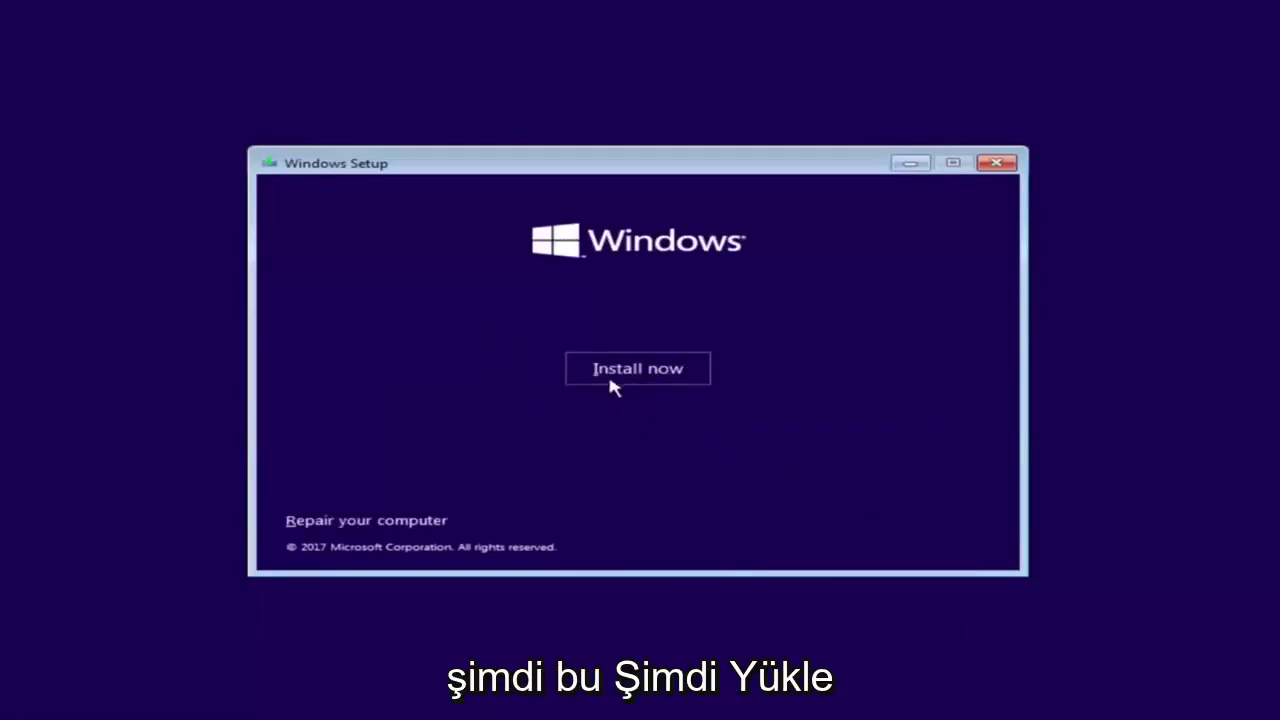
{"action": "left_click", "coordinate": [612, 378]}
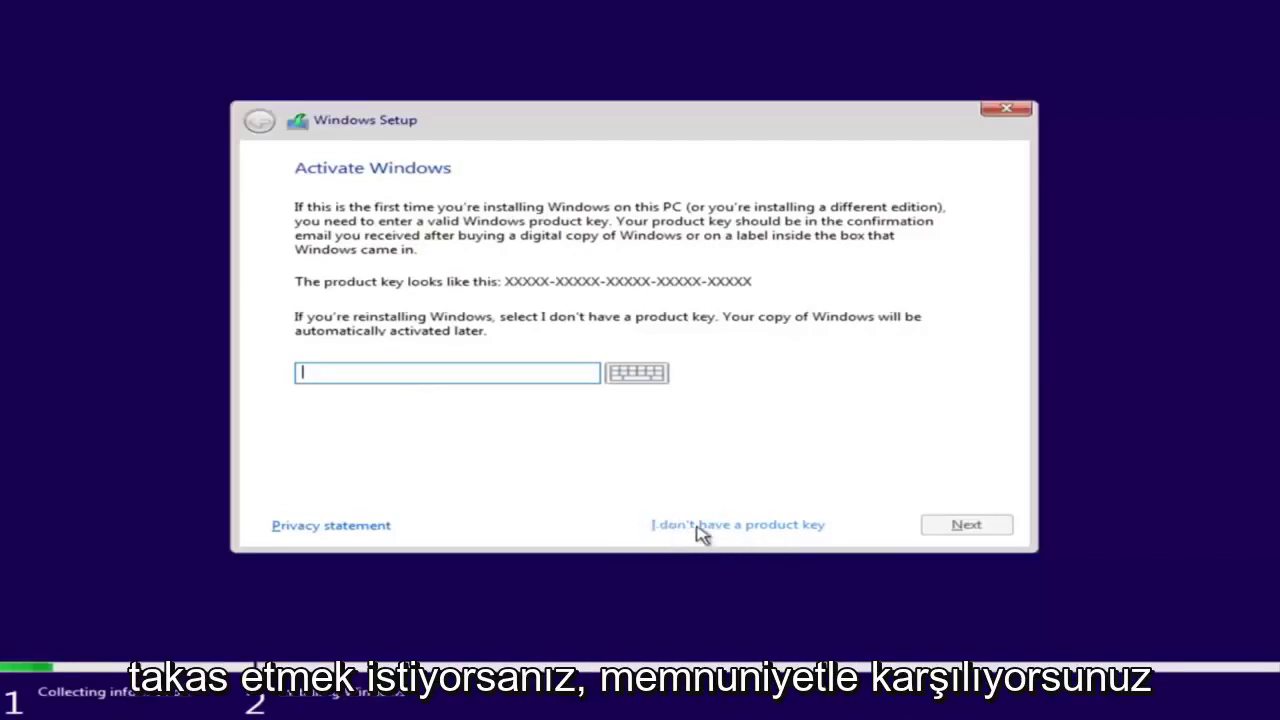
- Skip the product key and select Windows 10 Pro (x86) as the edition
{"action": "left_click", "coordinate": [686, 526]}
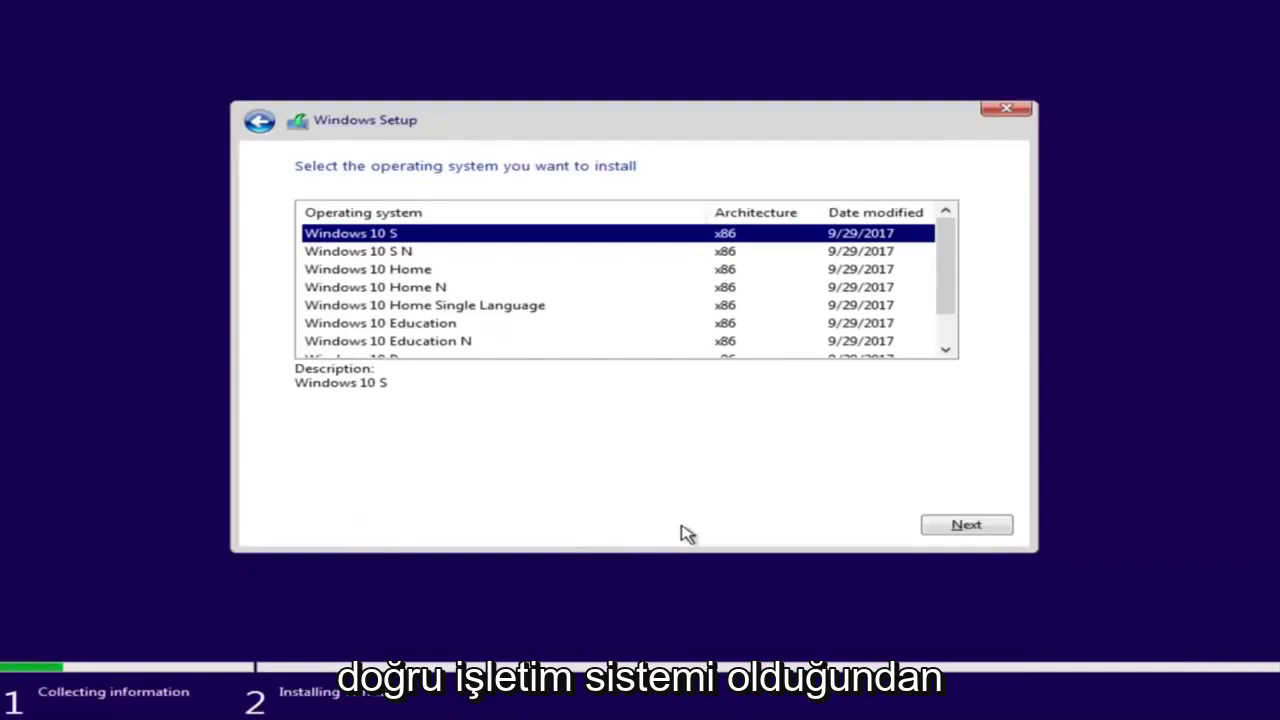
{"action": "mouse_move", "coordinate": [940, 258]}
{"action": "left_mouse_down"}
{"action": "mouse_move", "coordinate": [929, 300]}
{"action": "mouse_move", "coordinate": [938, 255]}
{"action": "left_mouse_up"}
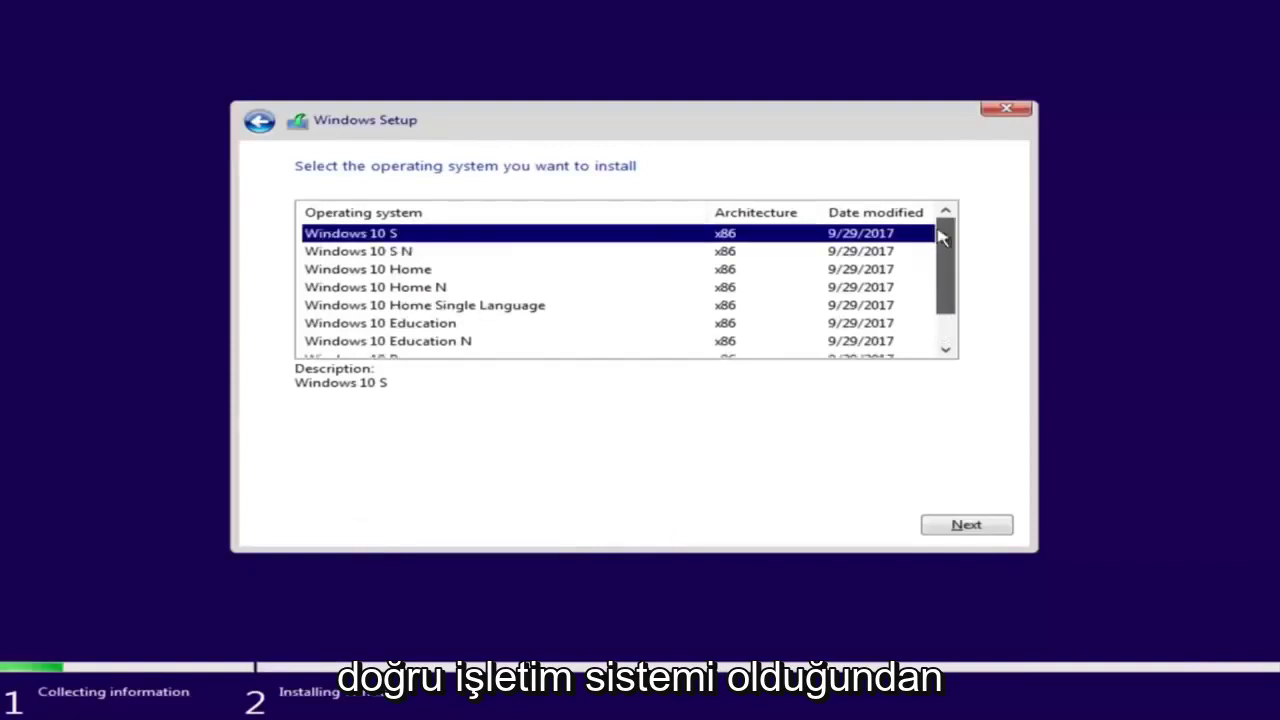
{"action": "left_click", "coordinate": [400, 272]}
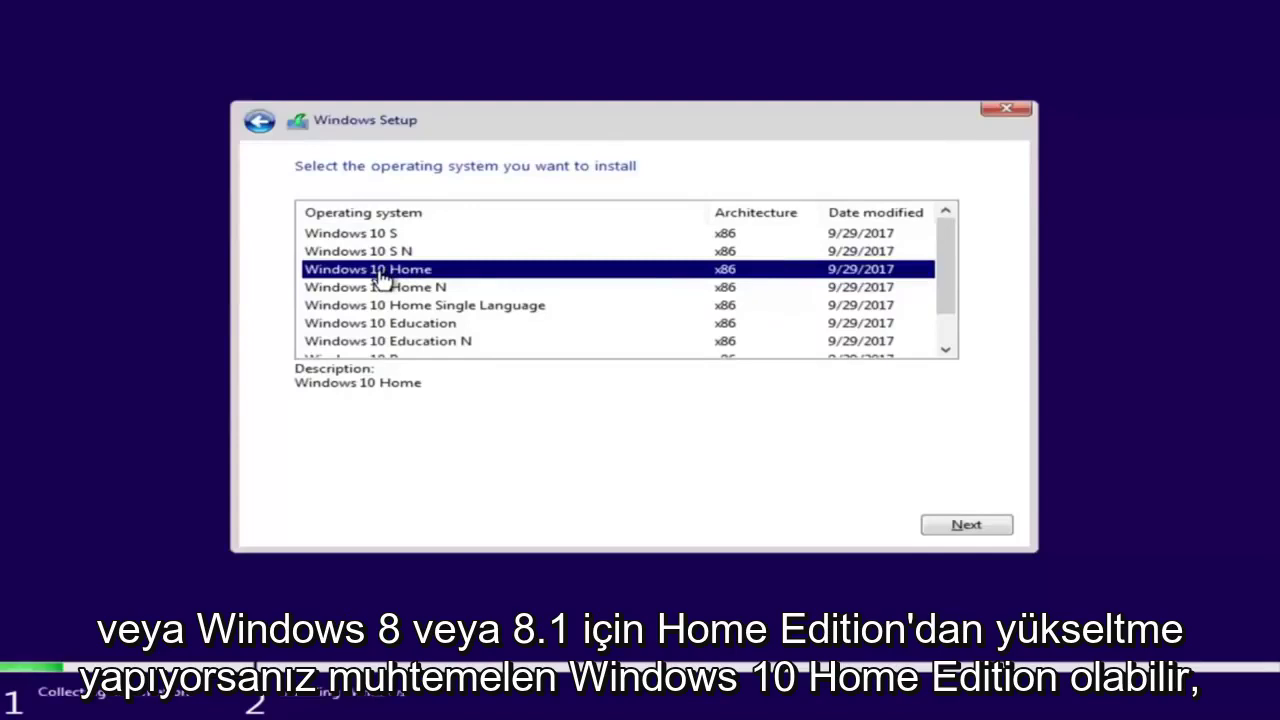
{"action": "scroll", "coordinate": [460, 296], "scroll_direction": "down", "scroll_amount": 1}
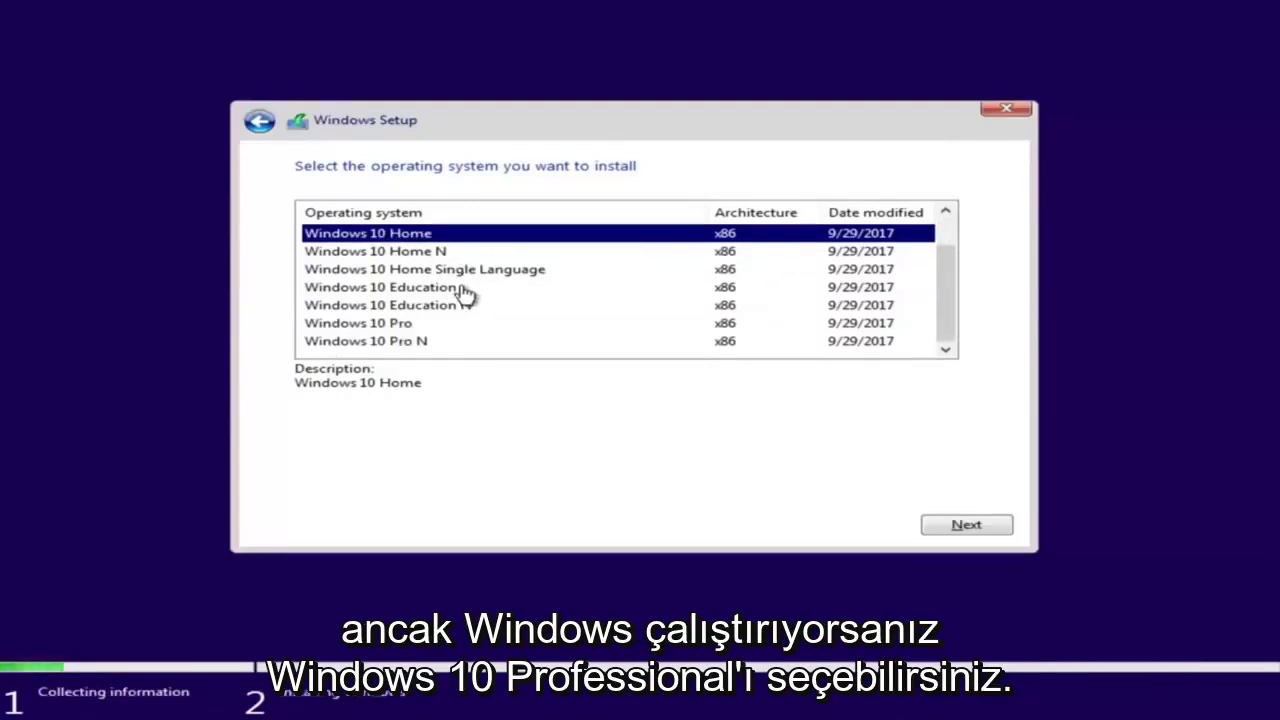
{"action": "left_click", "coordinate": [331, 326]}
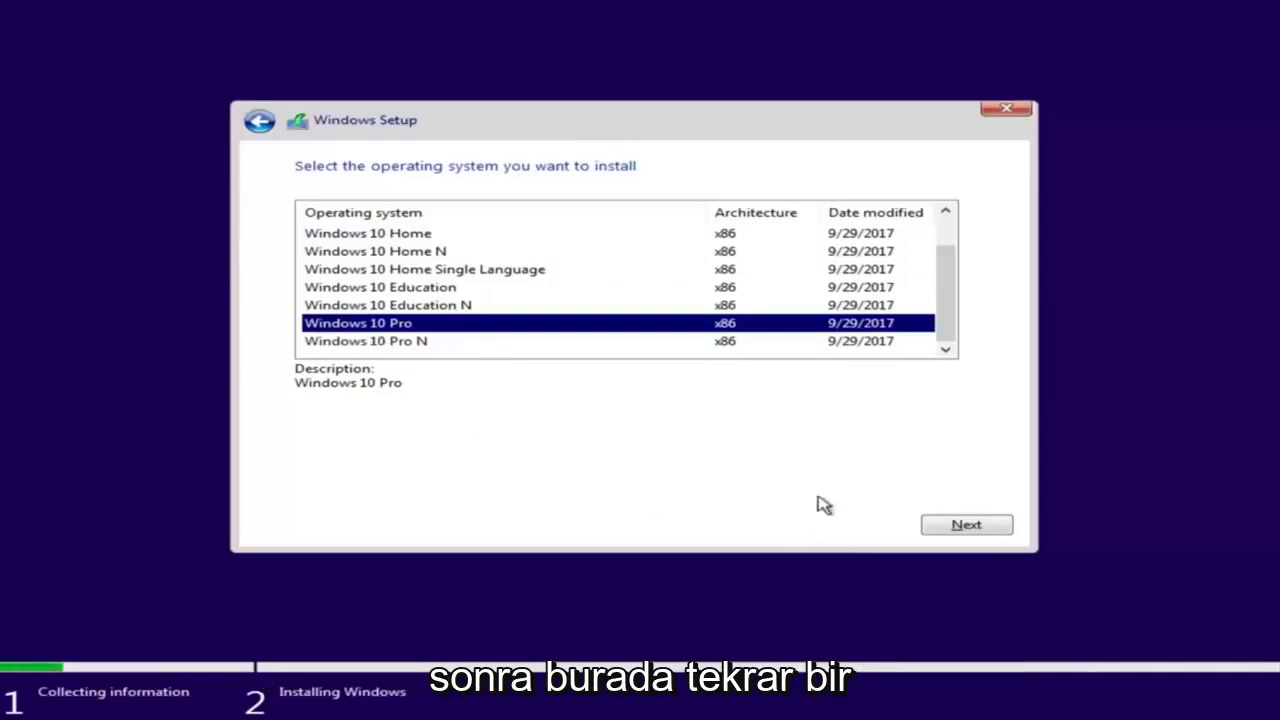
{"action": "left_click", "coordinate": [963, 527]}
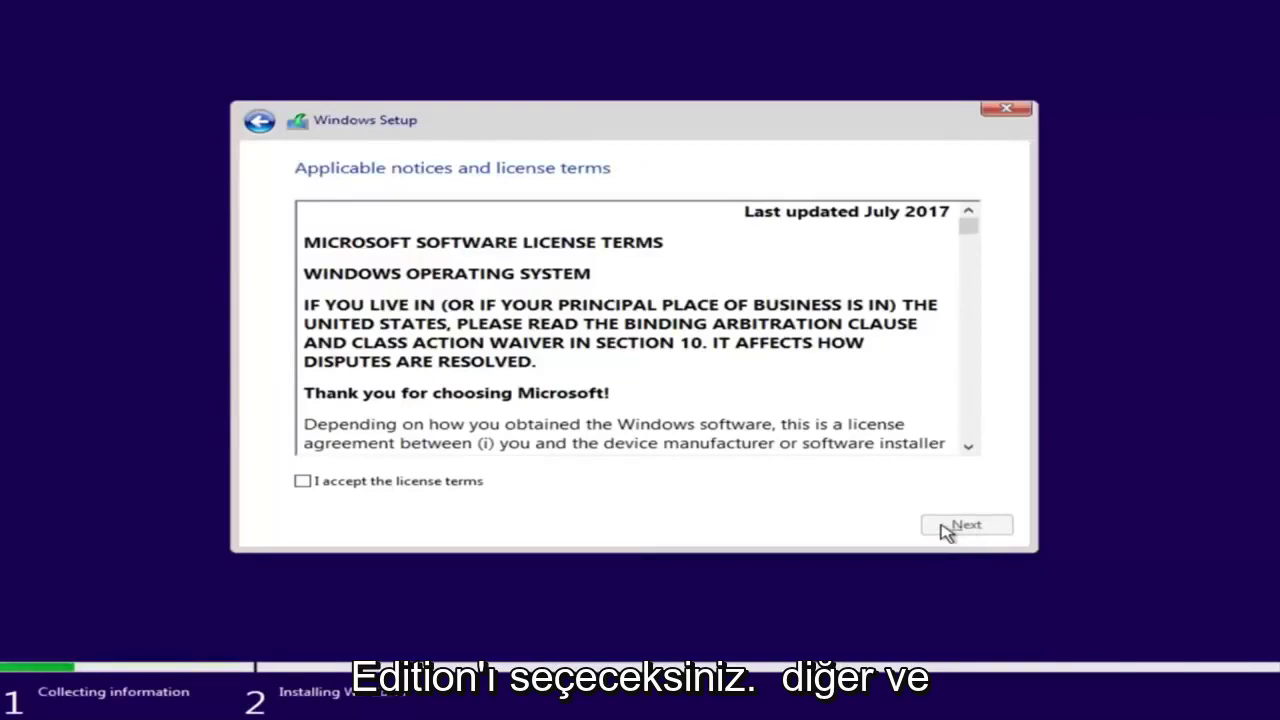
- Accept the Windows 10 license terms and continue to the installation-type choice
{"action": "left_click", "coordinate": [302, 482]}
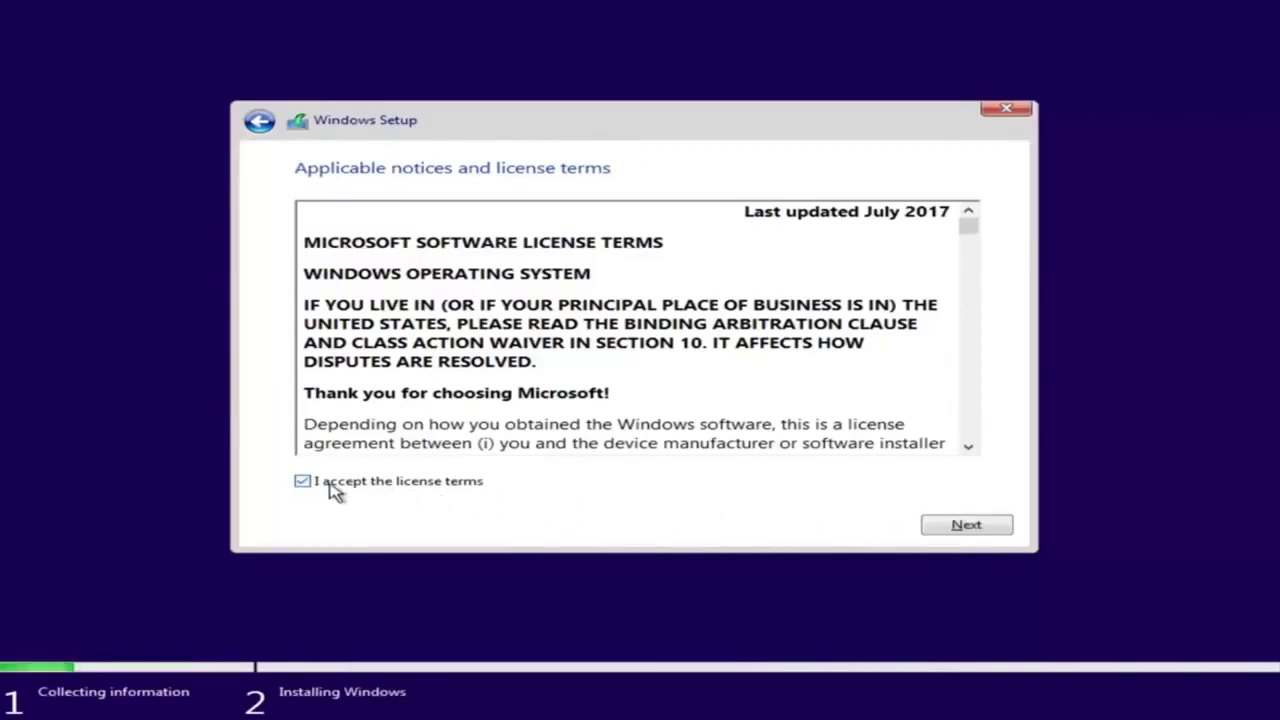
{"action": "mouse_move", "coordinate": [966, 237]}
{"action": "left_mouse_down"}
{"action": "mouse_move", "coordinate": [969, 277]}
{"action": "mouse_move", "coordinate": [968, 230]}
{"action": "left_mouse_up"}
{"action": "left_click", "coordinate": [960, 528]}
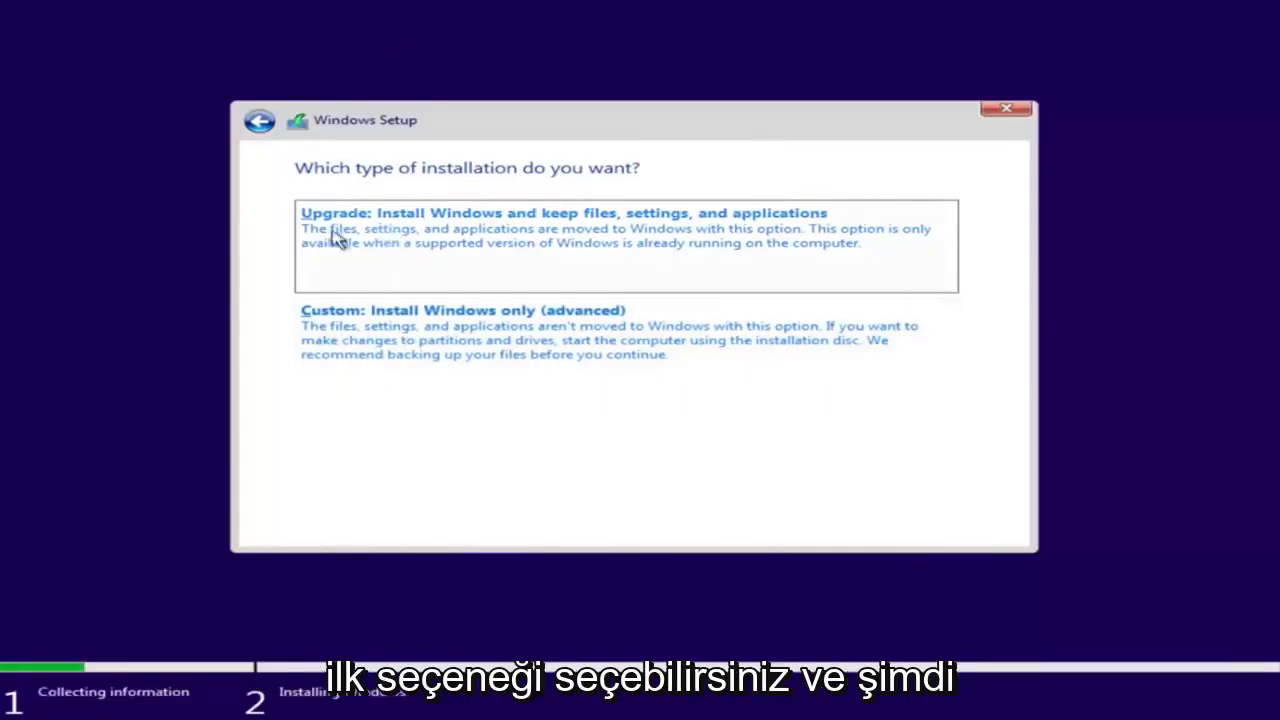
- Choose Custom: Install Windows only and install onto Drive 0 Unallocated Space (25.0 GB)
{"action": "left_click", "coordinate": [378, 360]}
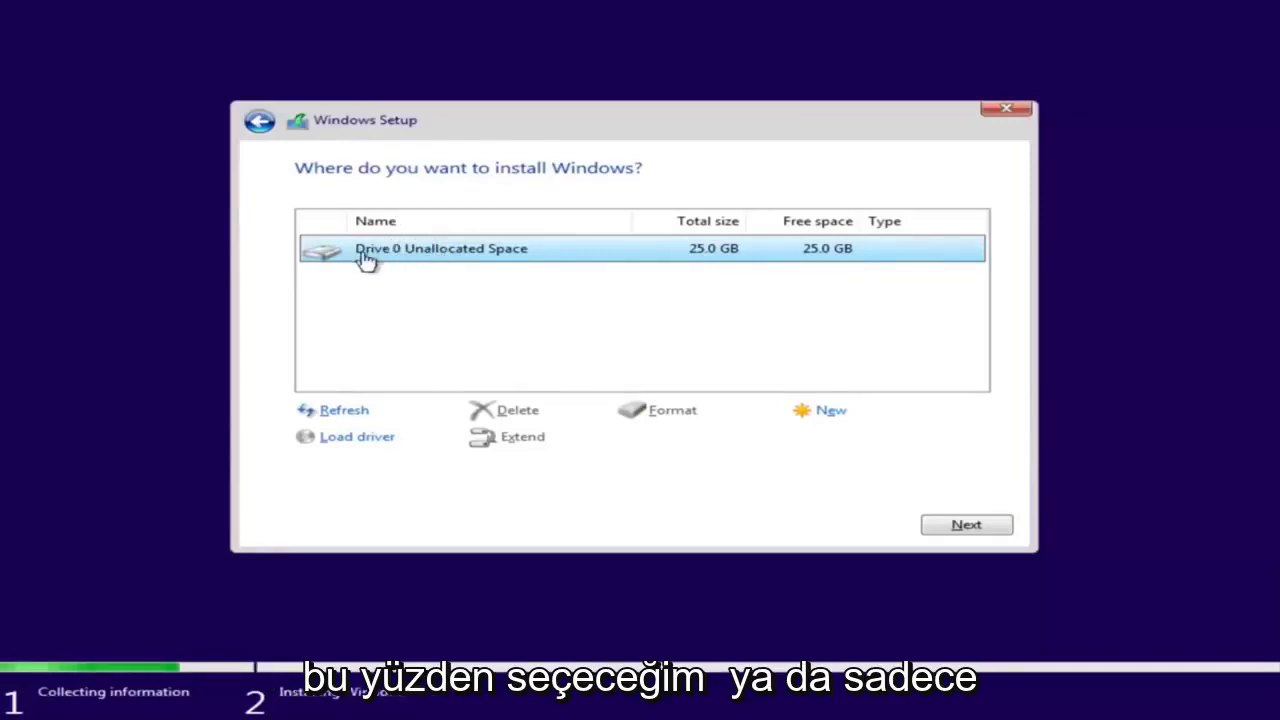
{"action": "left_click", "coordinate": [963, 527]}
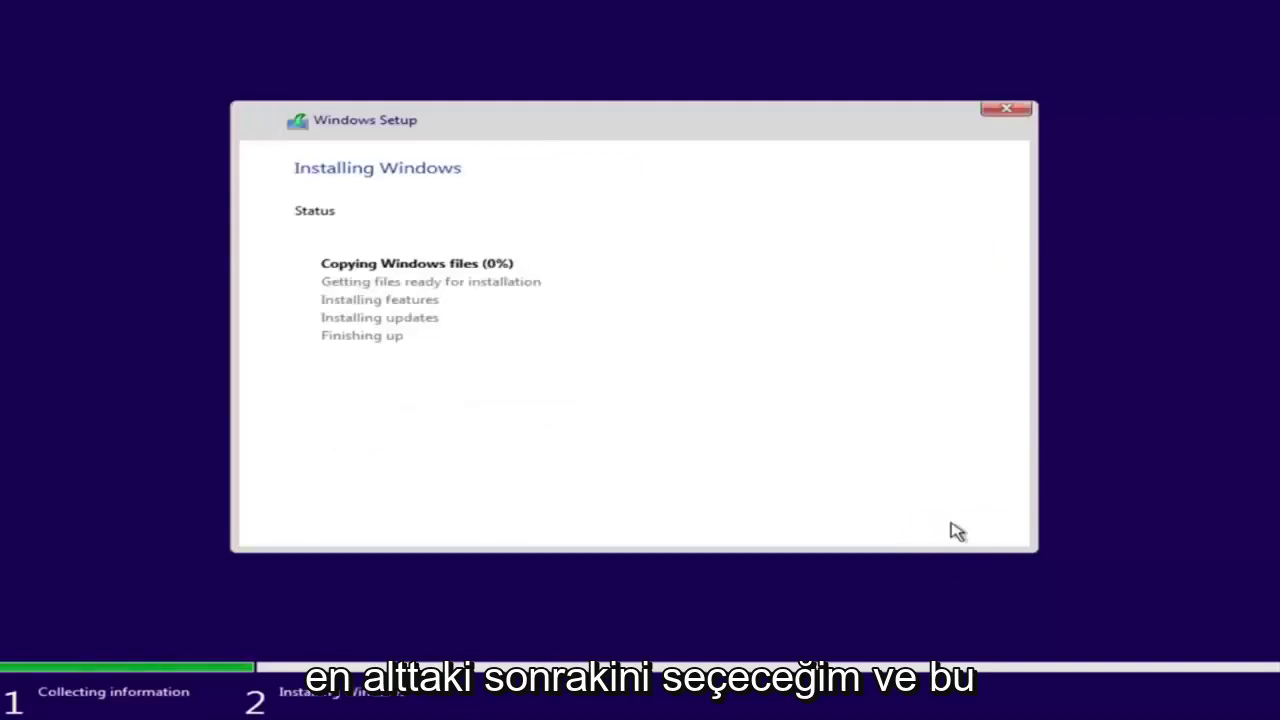
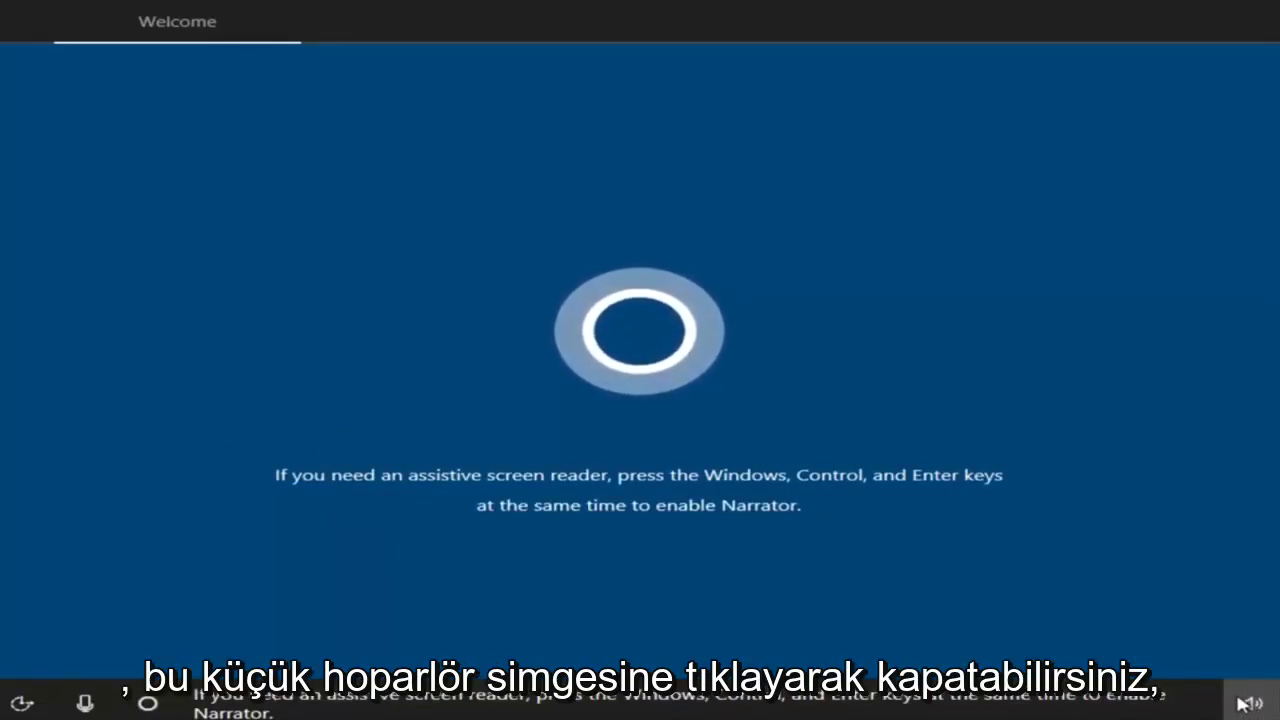
- Turn down Cortana's voice, then confirm United States as the region and US as the keyboard layout
{"action": "left_click", "coordinate": [1243, 703]}
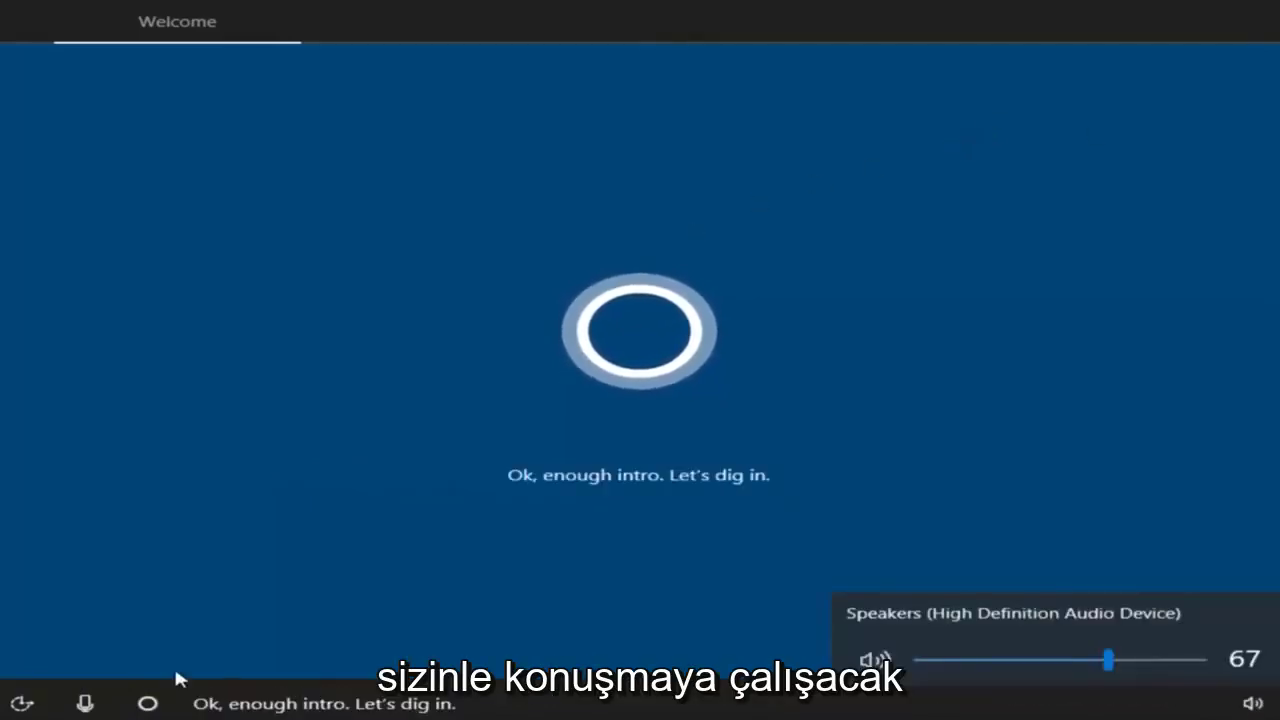
{"action": "left_click", "coordinate": [778, 472]}
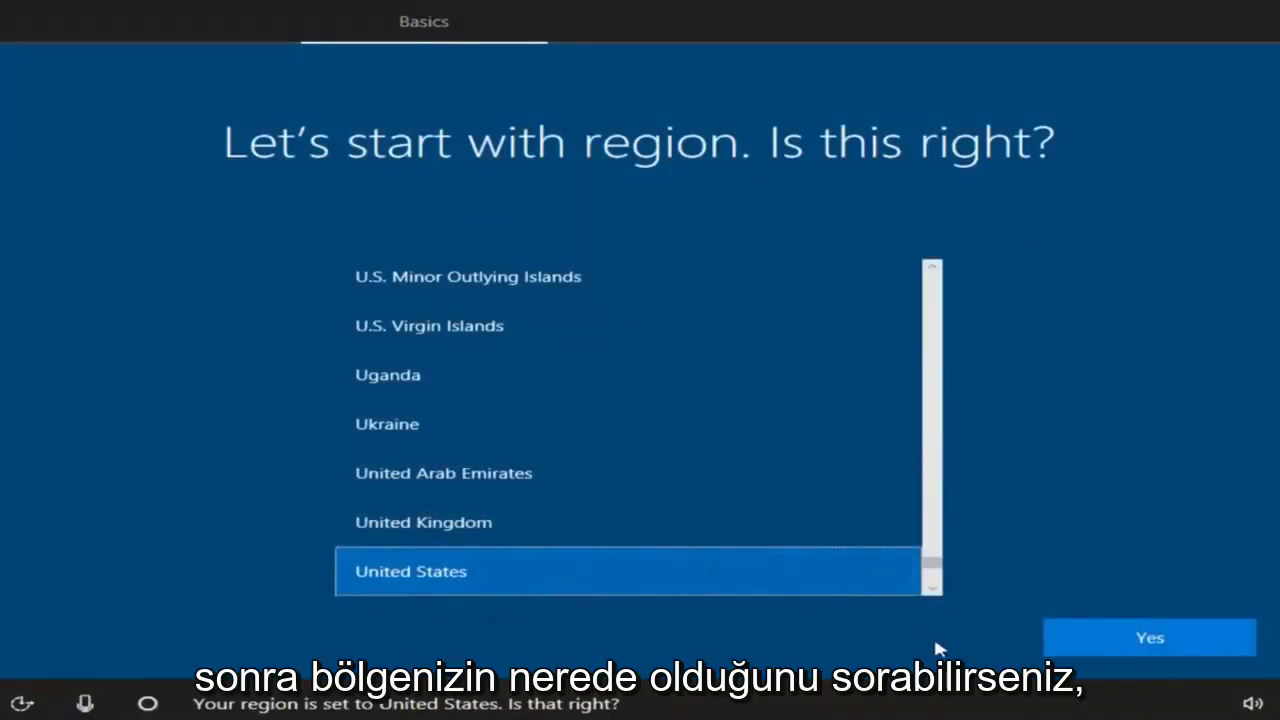
{"action": "left_click", "coordinate": [1117, 646]}
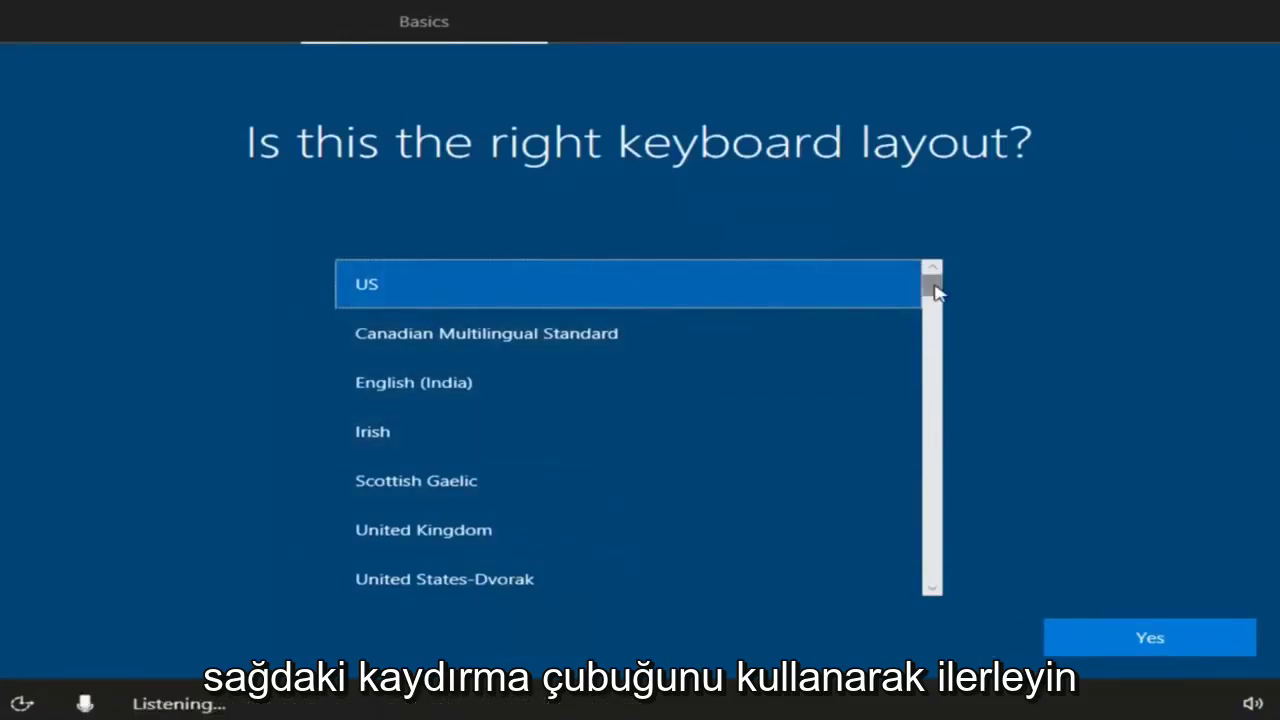
{"action": "left_click", "coordinate": [1146, 637]}
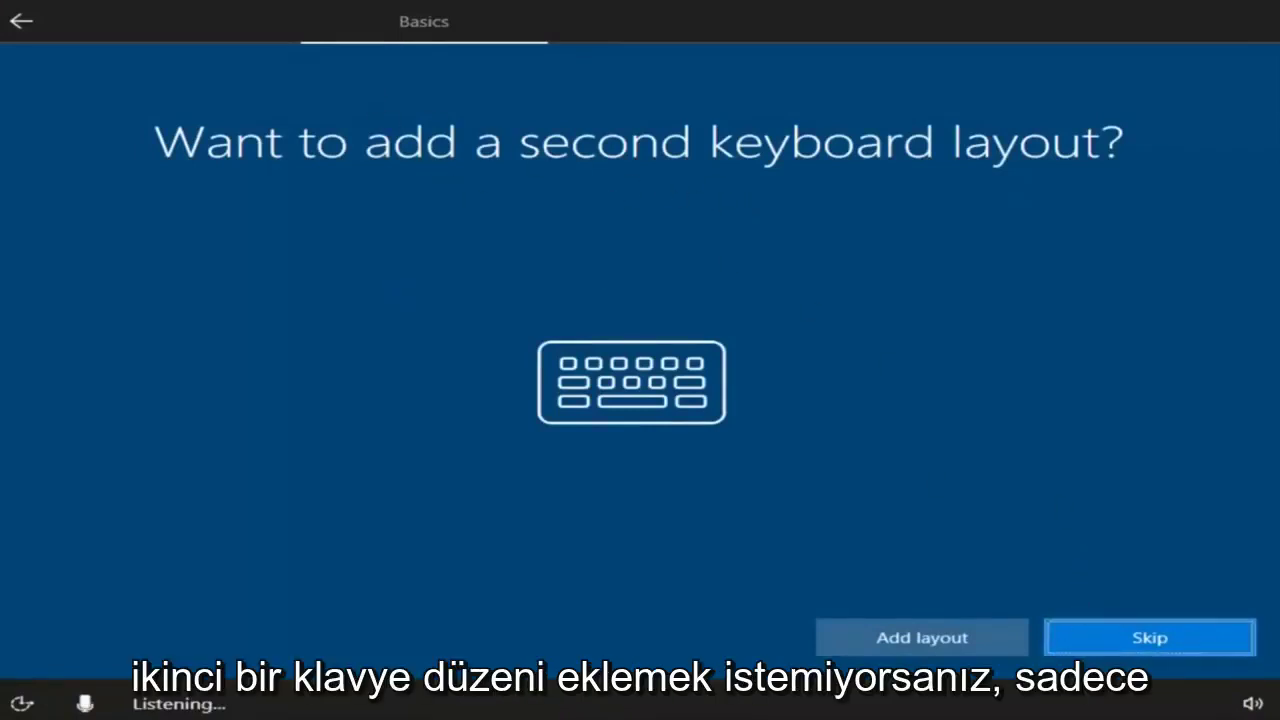
- Skip adding a second keyboard layout
{"action": "left_click", "coordinate": [1148, 642]}
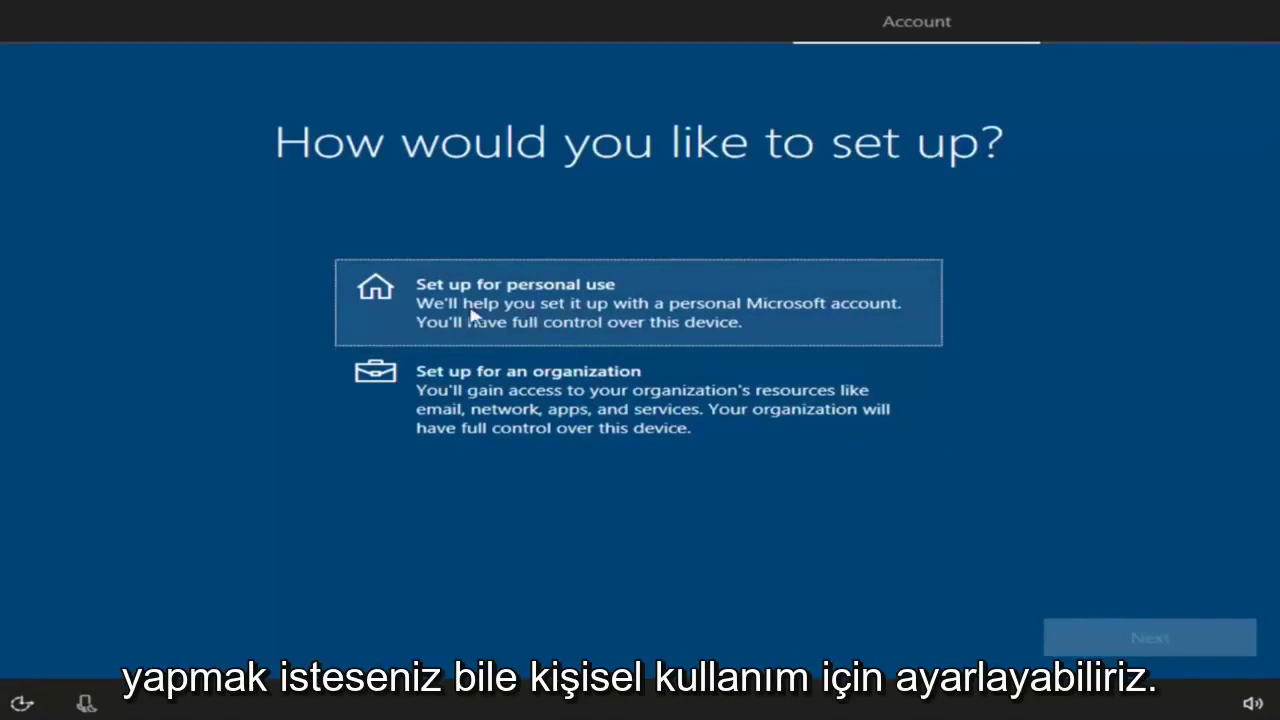
- Choose personal use with an offline local account and decline Microsoft sign-in
{"action": "left_click", "coordinate": [468, 318]}
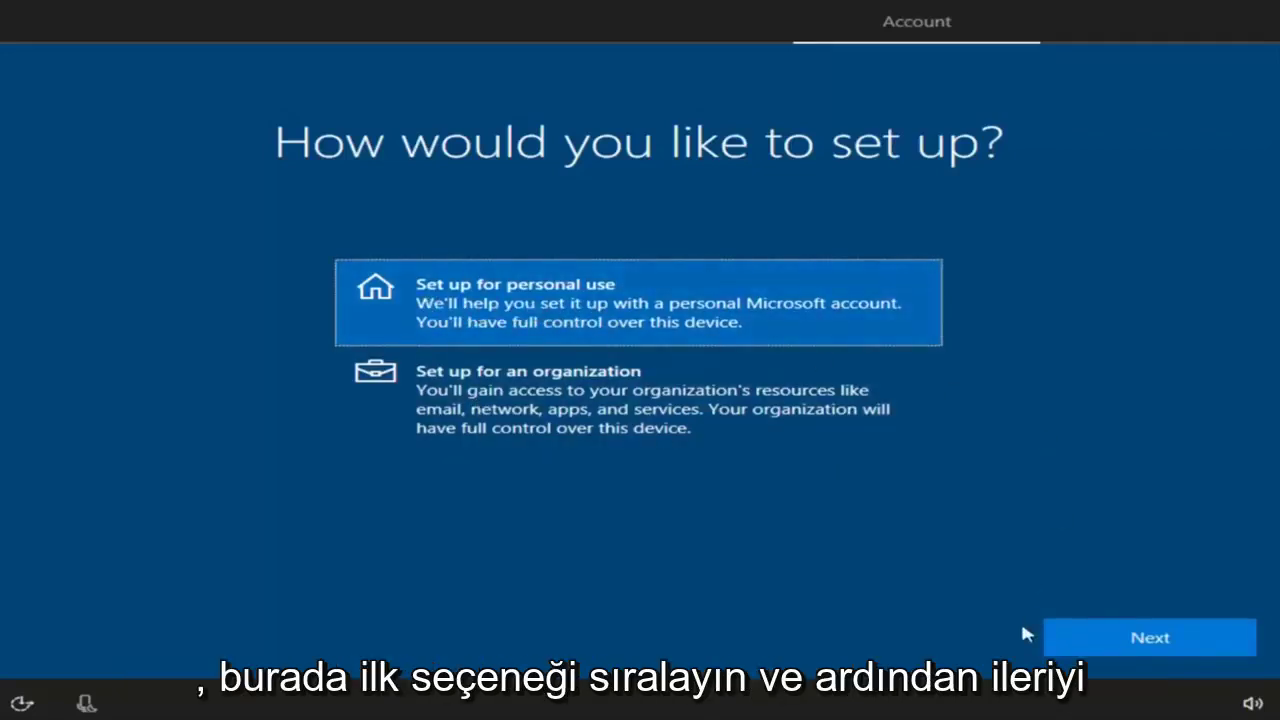
{"action": "left_click", "coordinate": [1108, 647]}
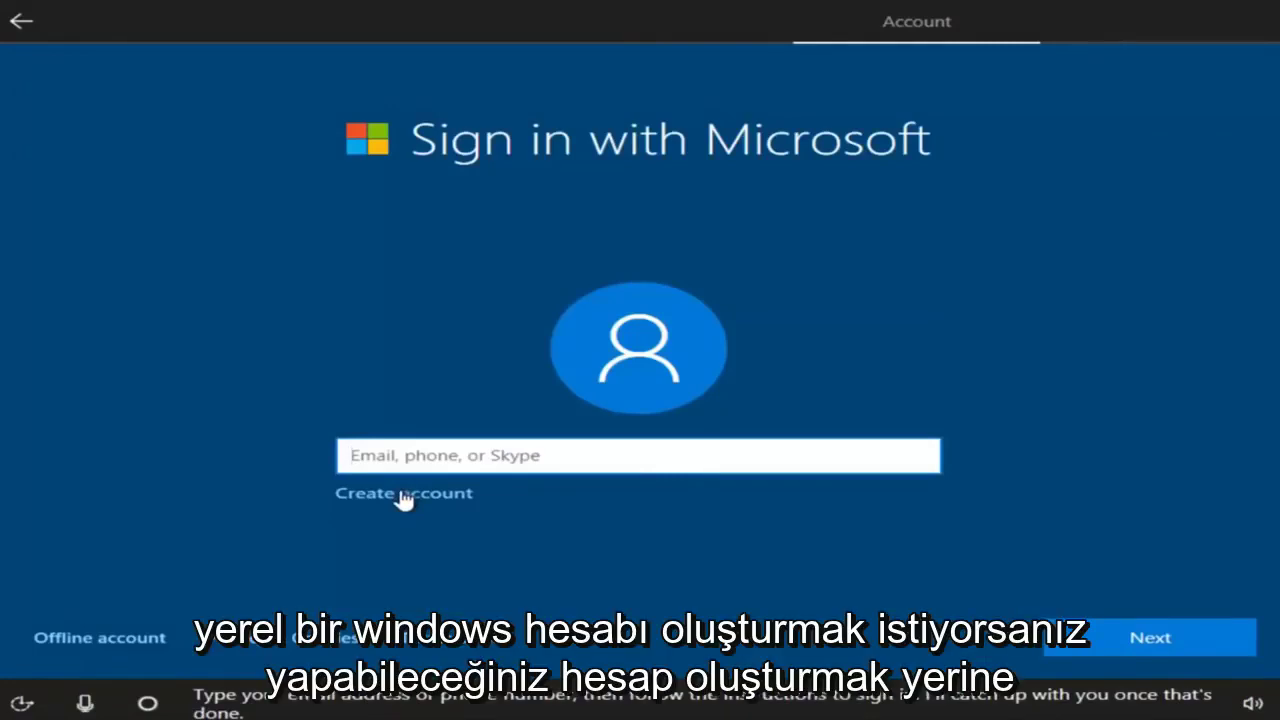
{"action": "left_click", "coordinate": [100, 645]}
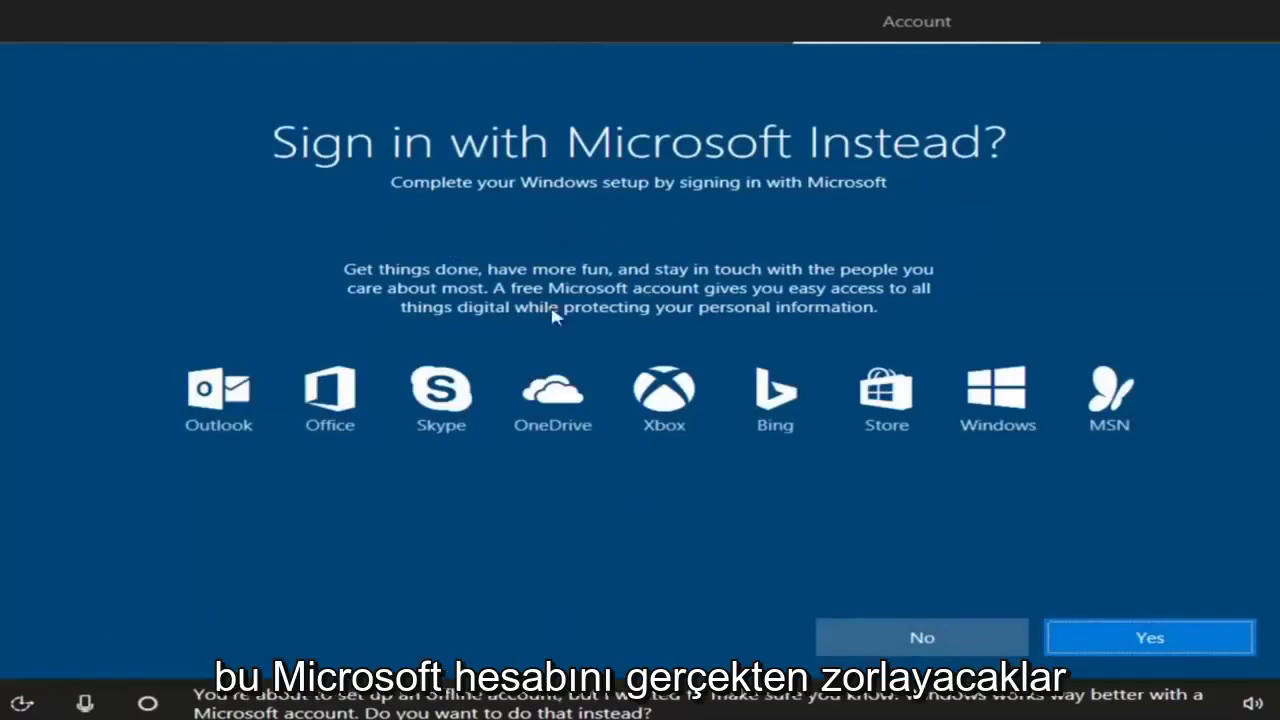
{"action": "left_click", "coordinate": [888, 636]}
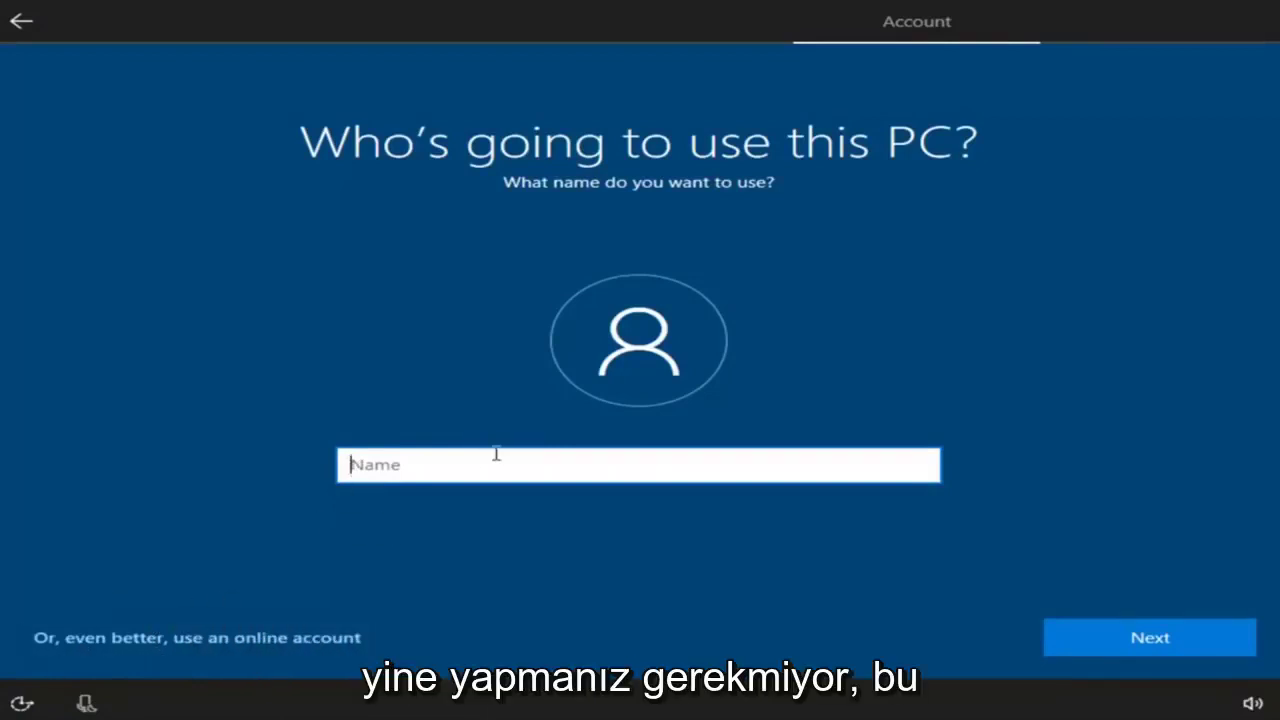
- Enter the user's full name as the local account name
{"action": "type", "text": "T"}
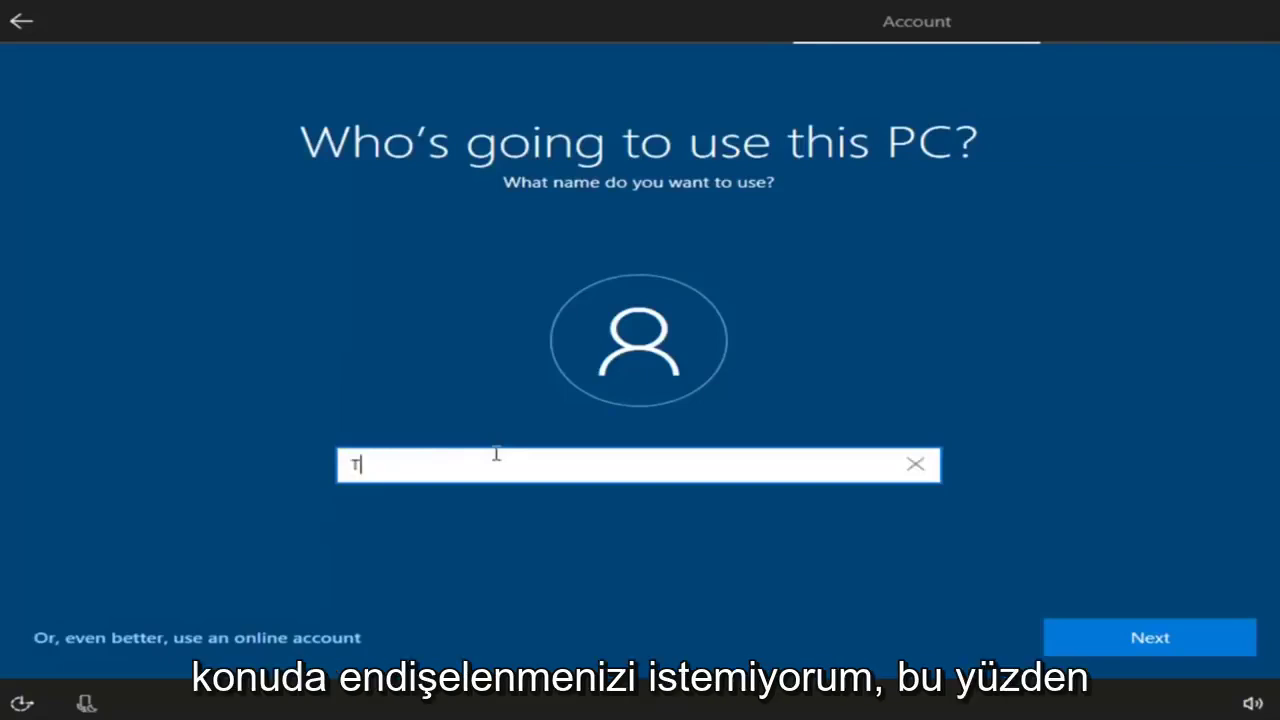
{"action": "type", "text": "est"}
{"action": "key", "text": "BackSpace"}
{"action": "key", "text": "BackSpace"}
{"action": "key", "text": "BackSpace"}
{"action": "key", "text": "BackSpace"}
{"action": "key", "text": "BackSpace"}
{"action": "type", "text": "Jo"}
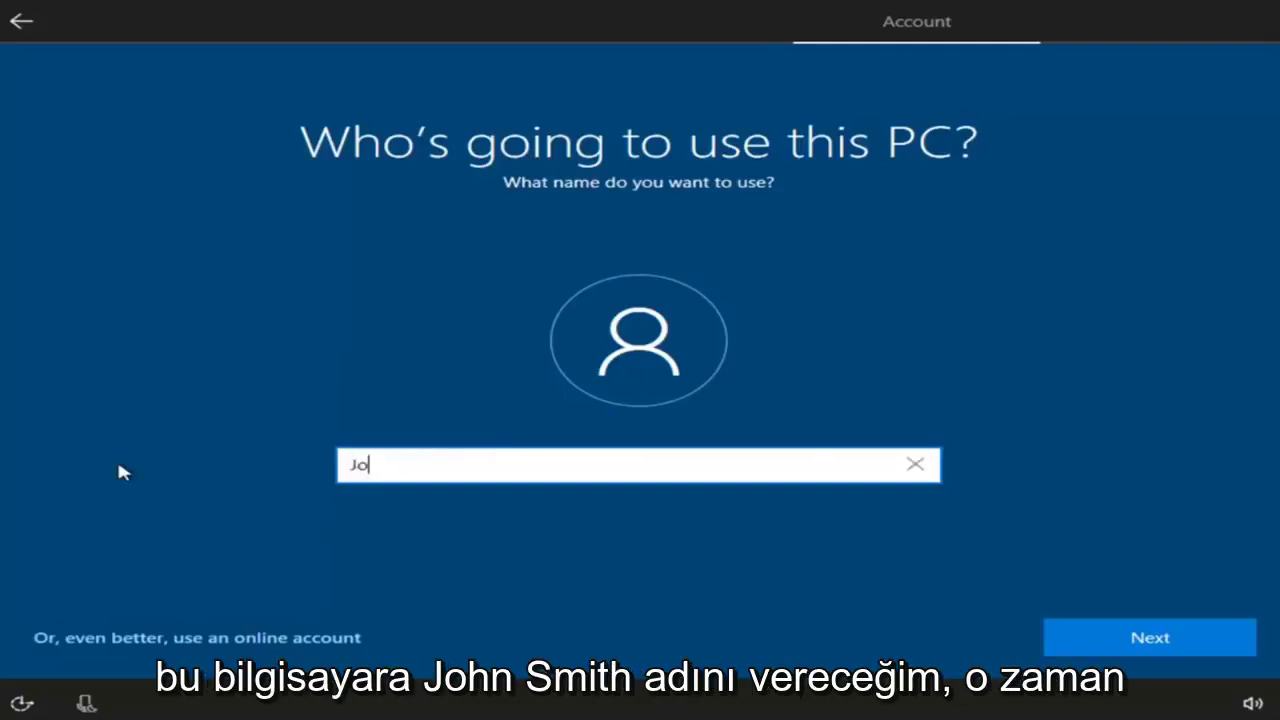
{"action": "type", "text": "hn Smith"}
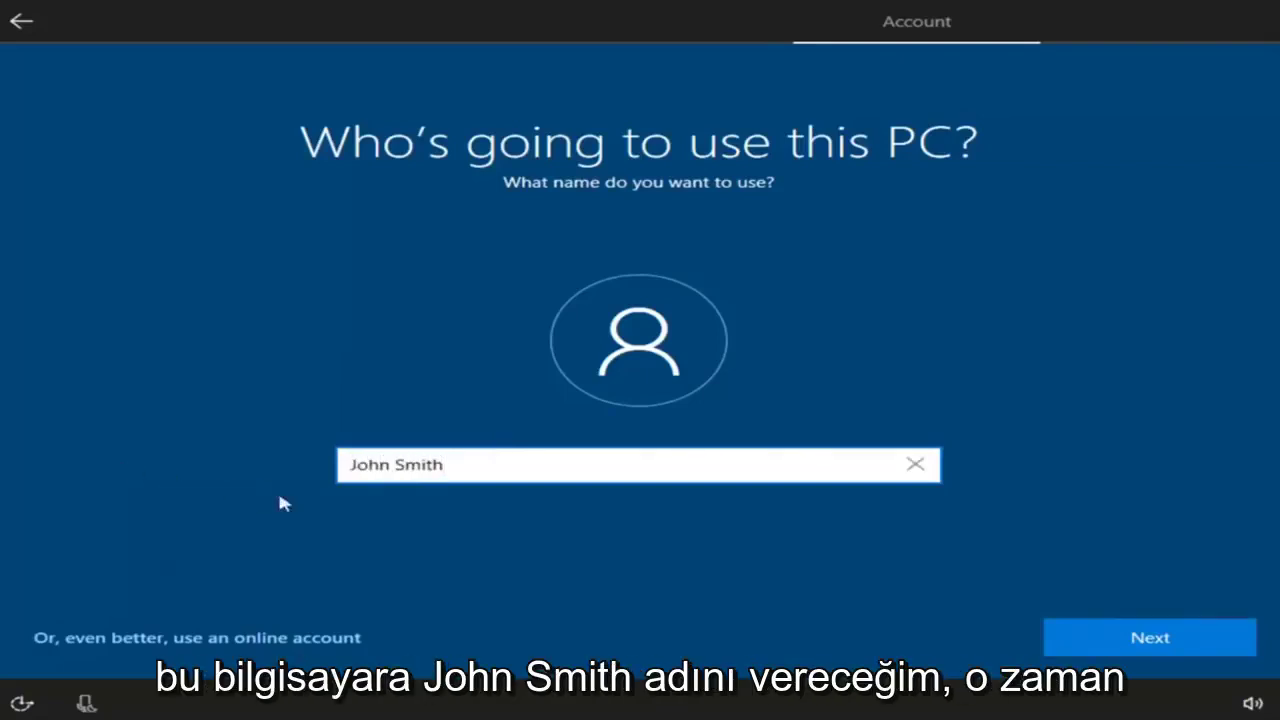
{"action": "left_click", "coordinate": [1107, 642]}
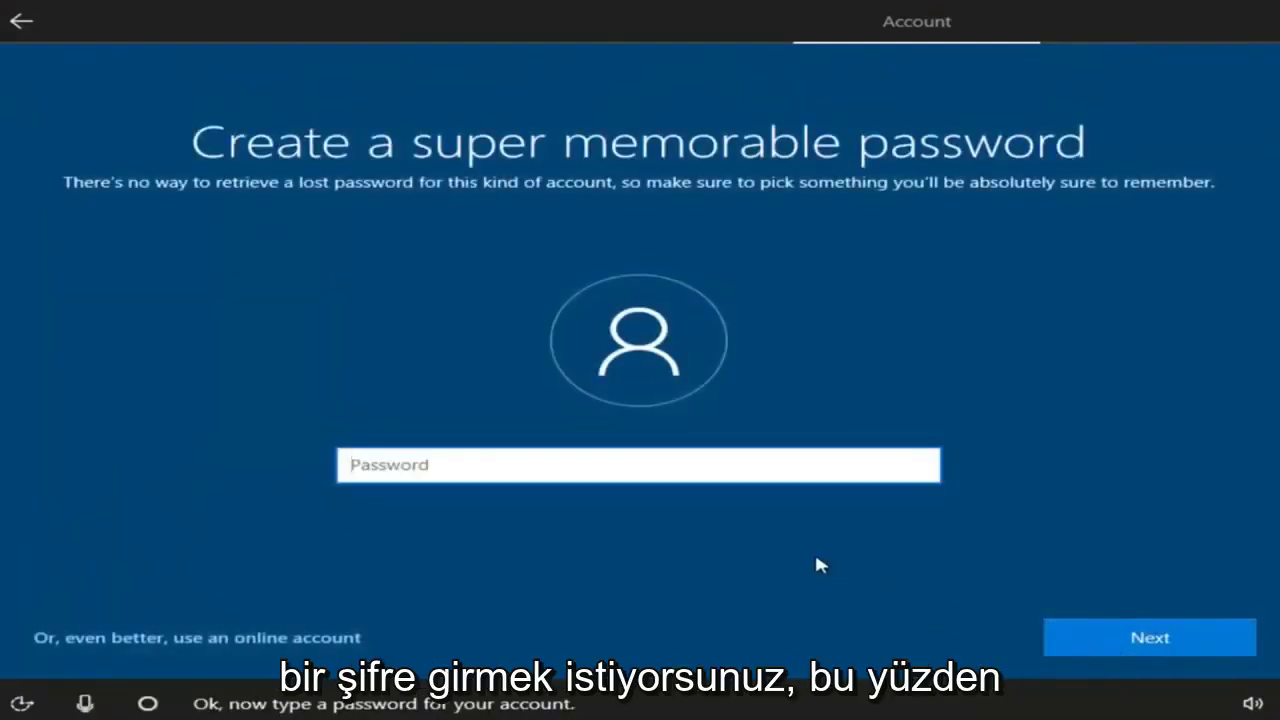
- Type the account password, then retype it to confirm
{"action": "type", "text": "••••••••"}
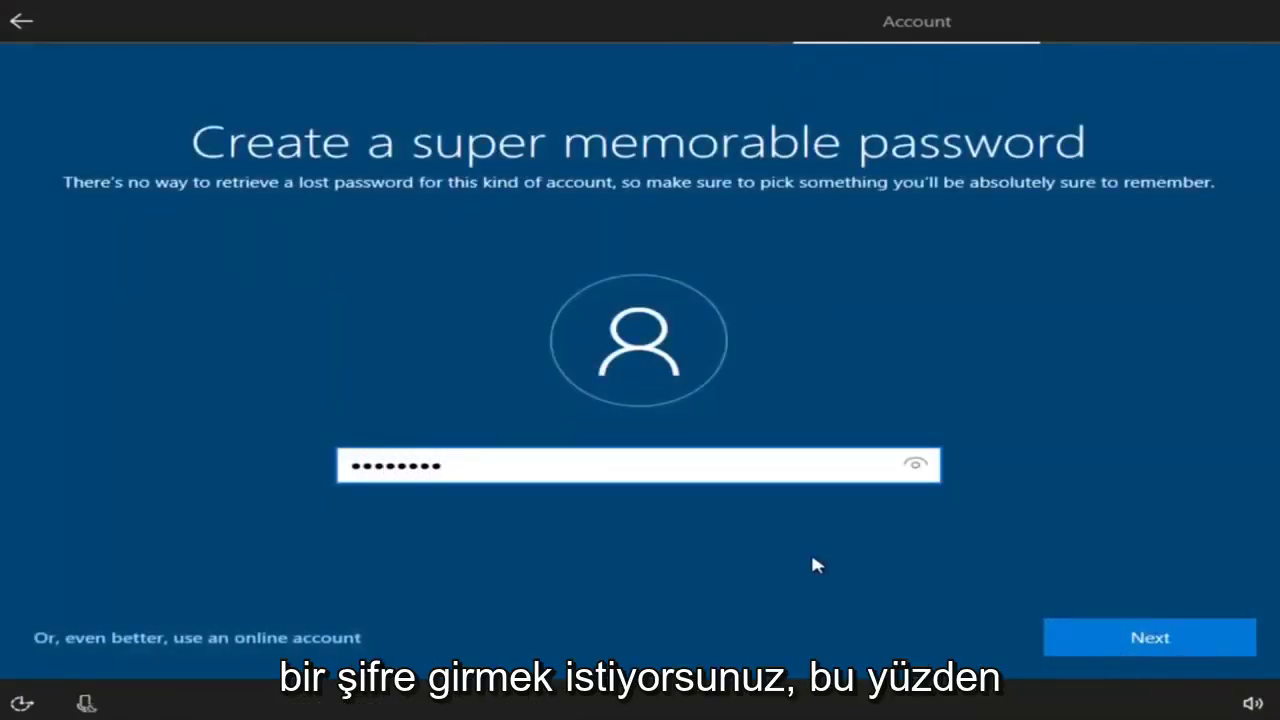
{"action": "key", "text": "ctrl+a"}
{"action": "type", "text": "••••••"}
{"action": "key", "text": "ctrl+a"}
{"action": "type", "text": "•"}
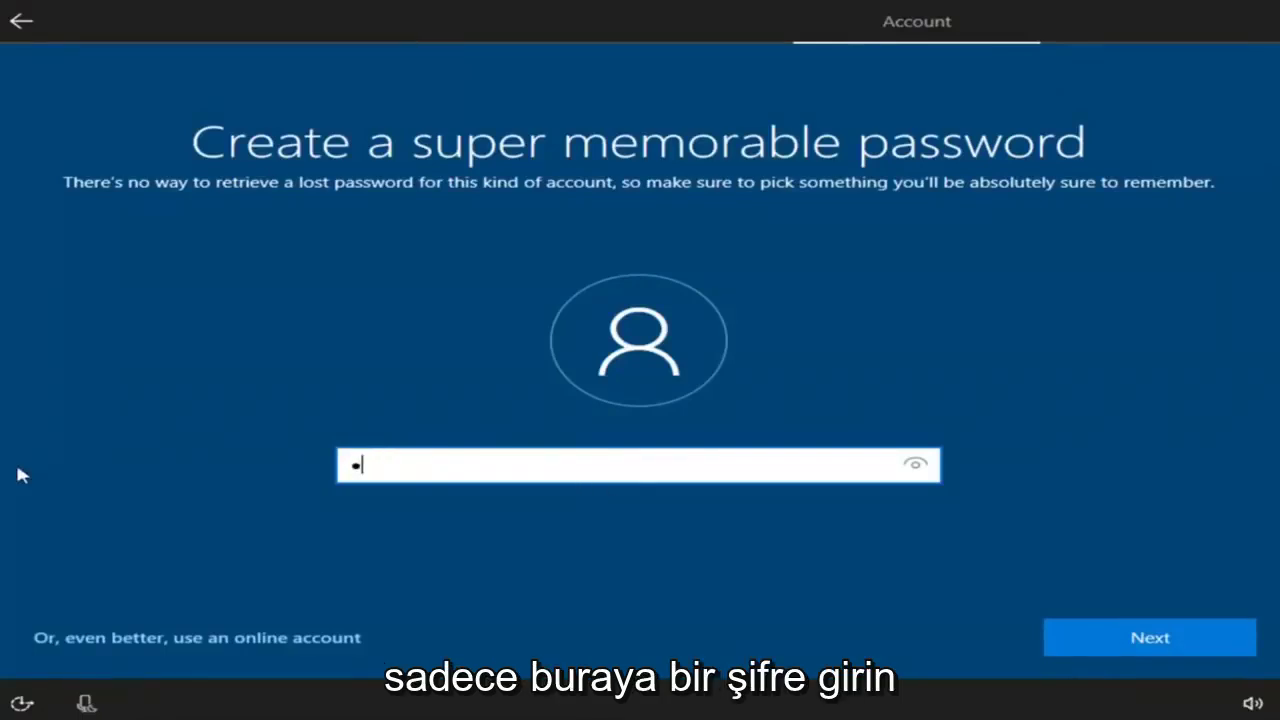
{"action": "type", "text": "••••••"}
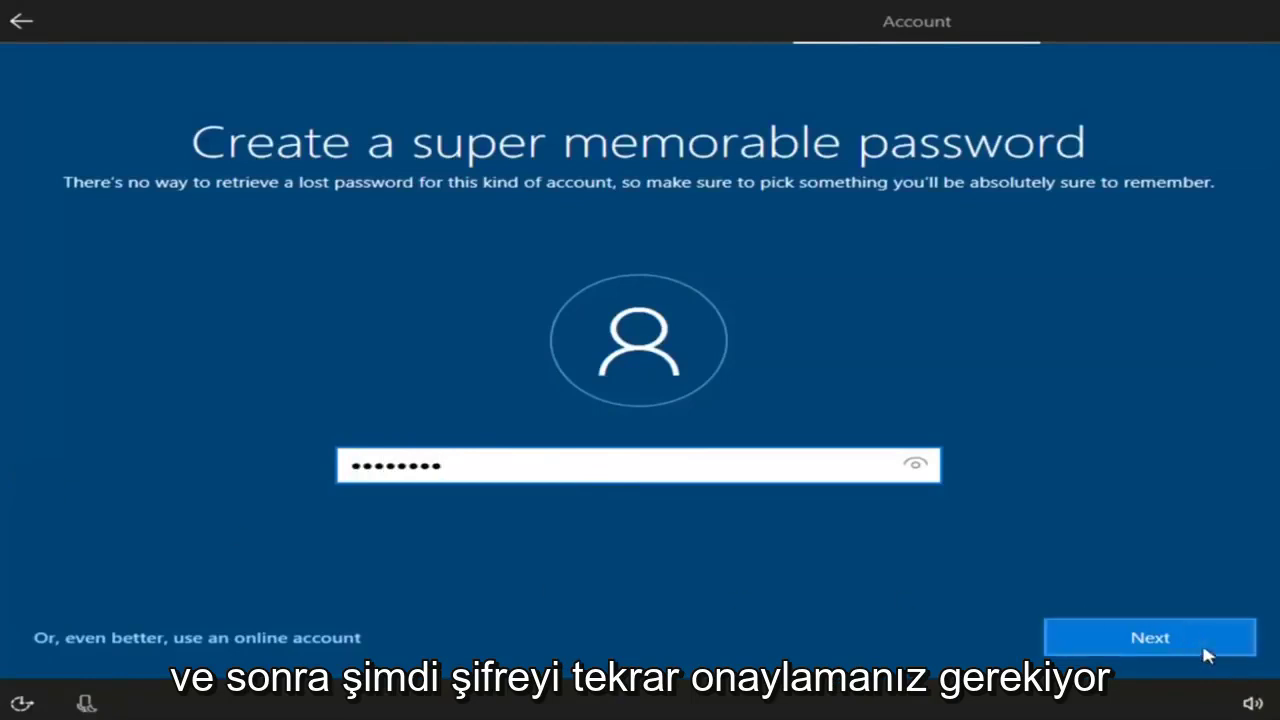
{"action": "left_click", "coordinate": [1200, 643]}
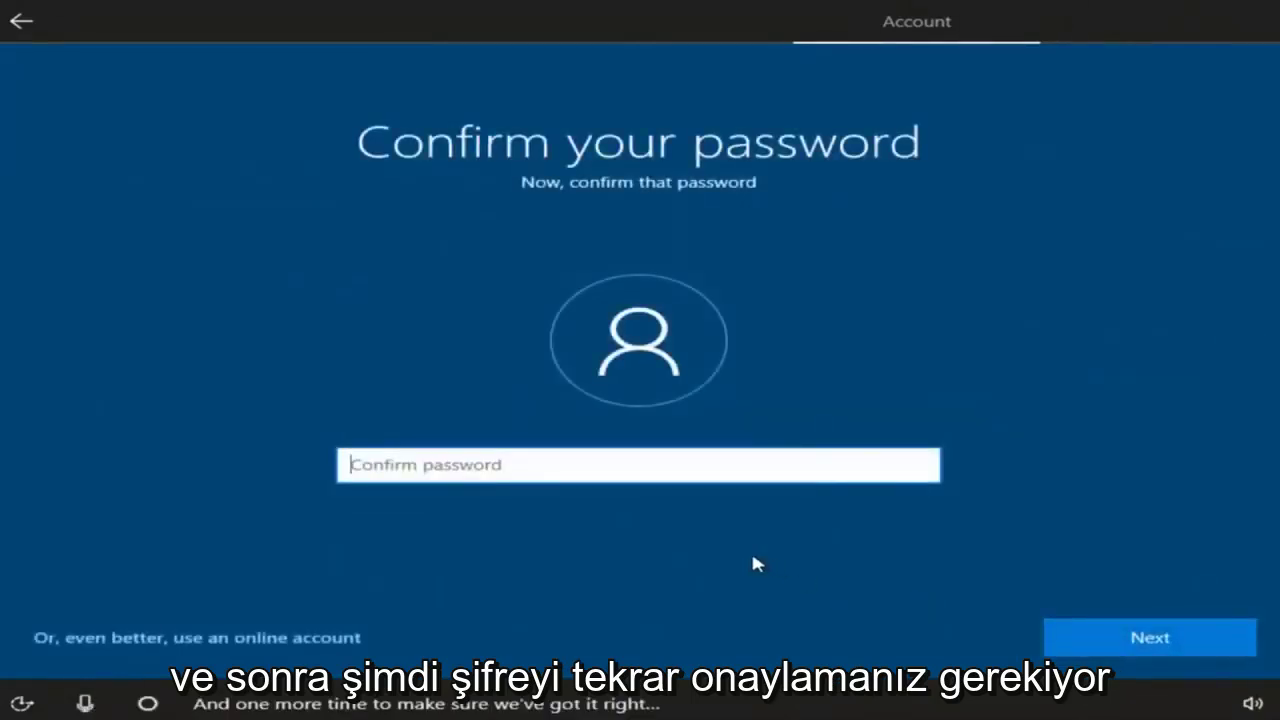
{"action": "type", "text": "•••••••••"}
{"action": "left_click", "coordinate": [1134, 640]}
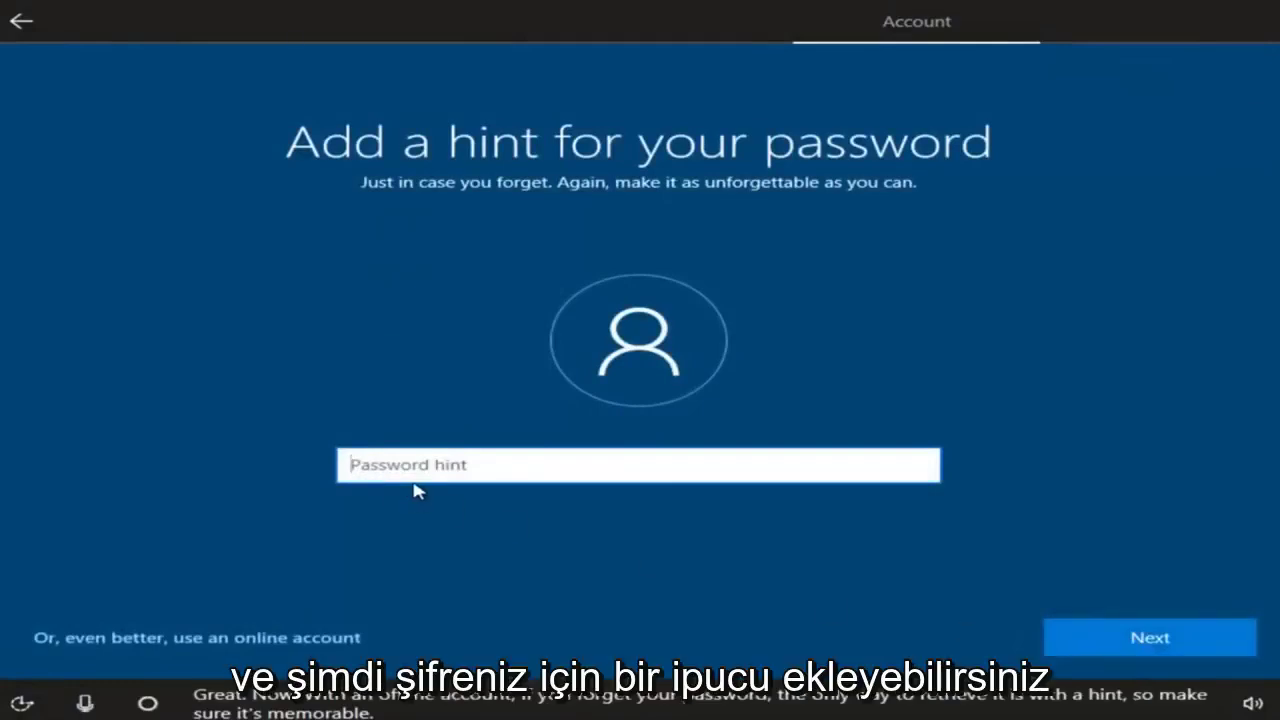
- Enter a password hint, changing 'password' to 'pass-word' after it's rejected for containing the password
{"action": "type", "text": "password"}
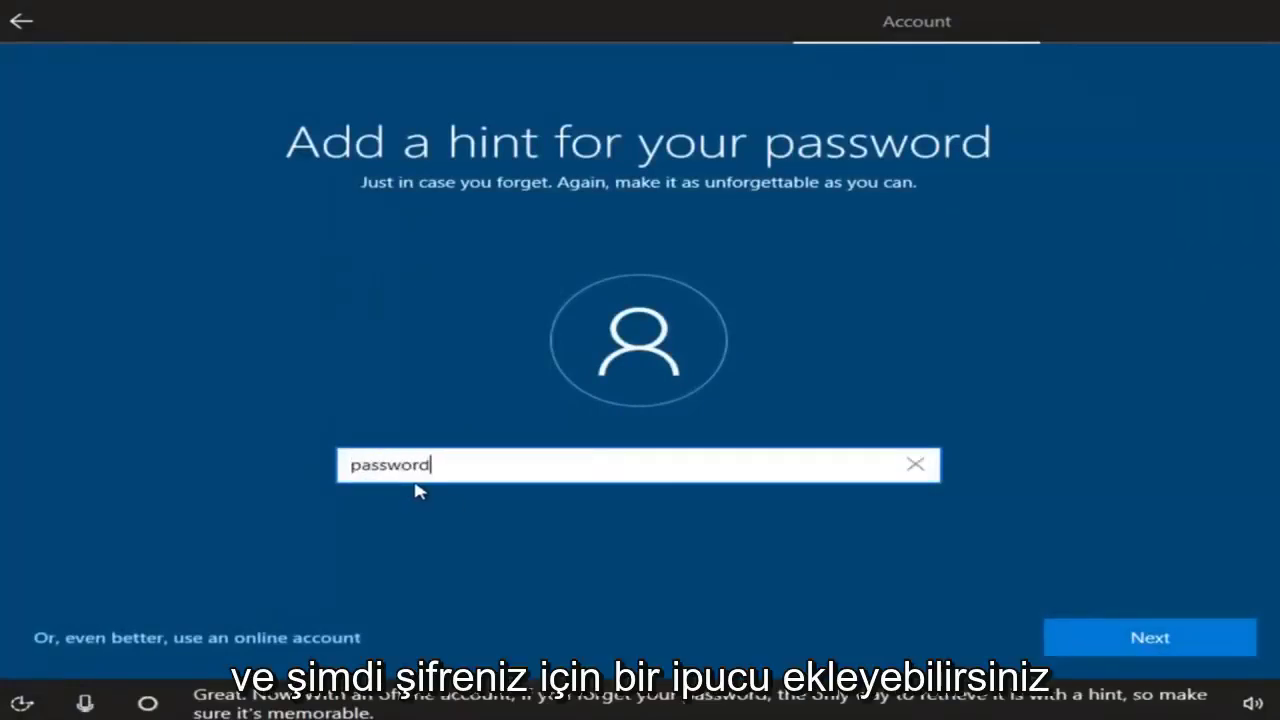
{"action": "left_click", "coordinate": [1120, 646]}
{"action": "left_click", "coordinate": [460, 492]}
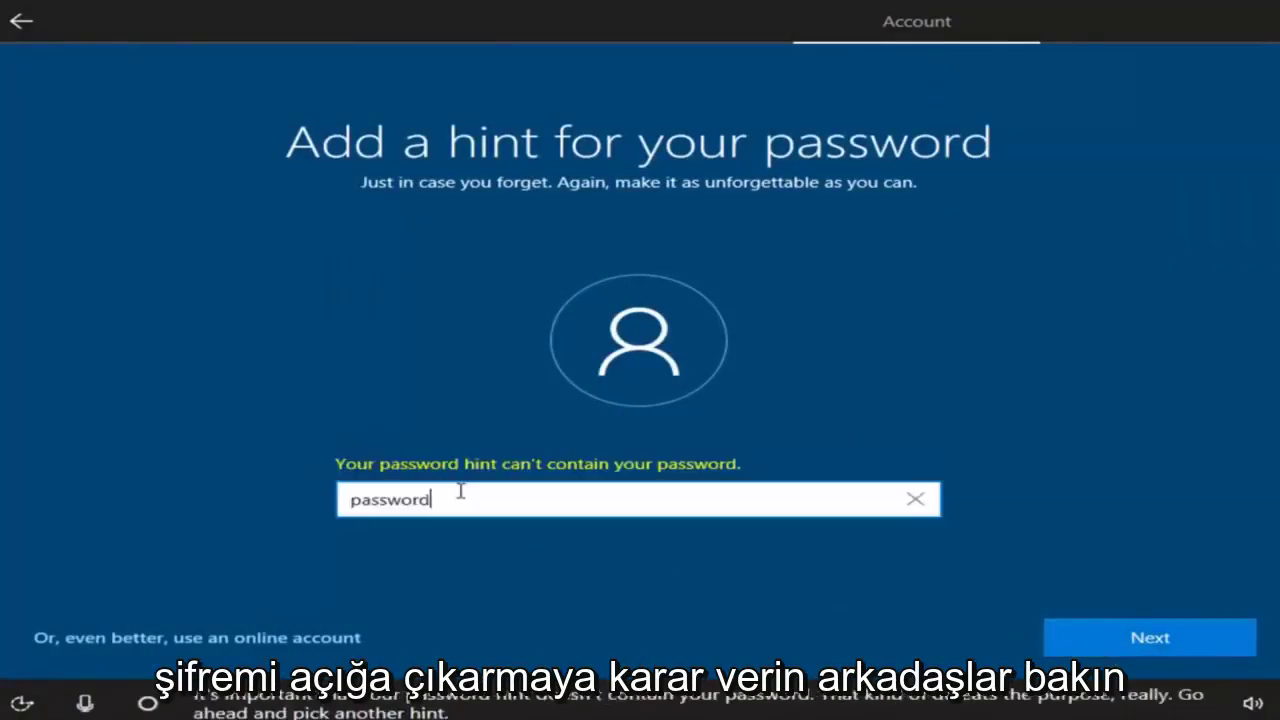
{"action": "type", "text": "1"}
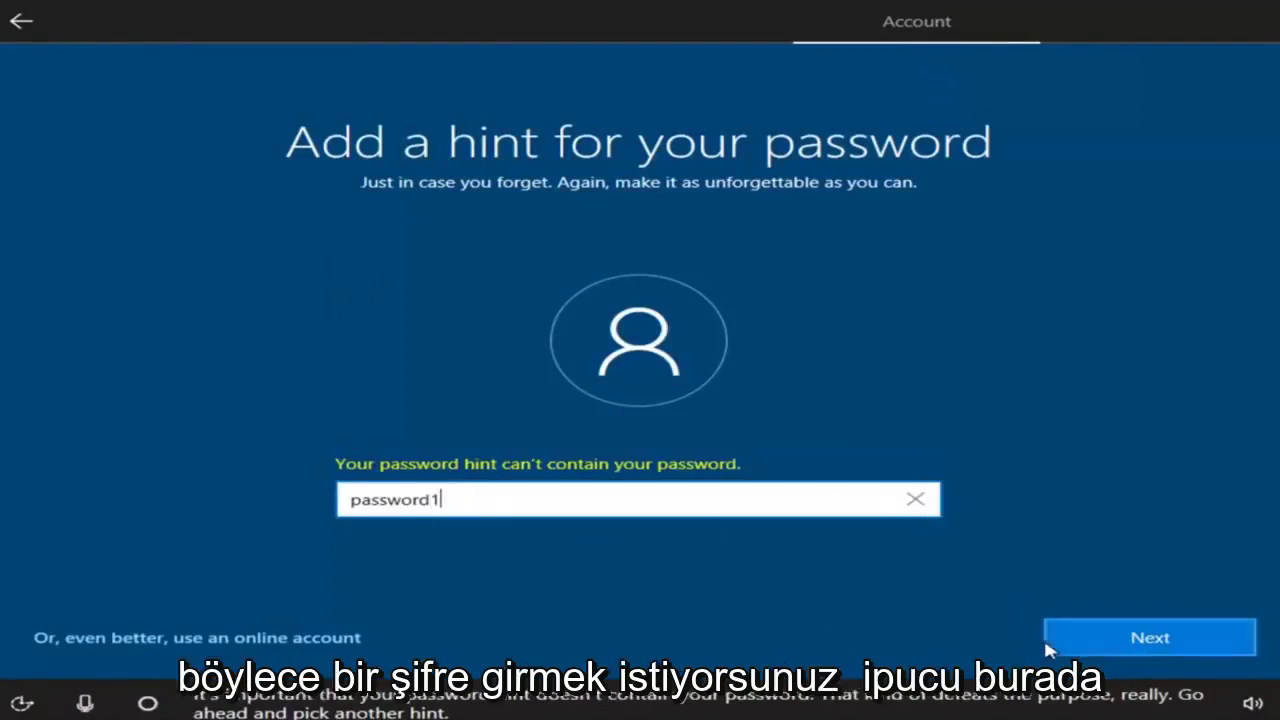
{"action": "left_click", "coordinate": [1045, 637]}
{"action": "type", "text": "pass"}
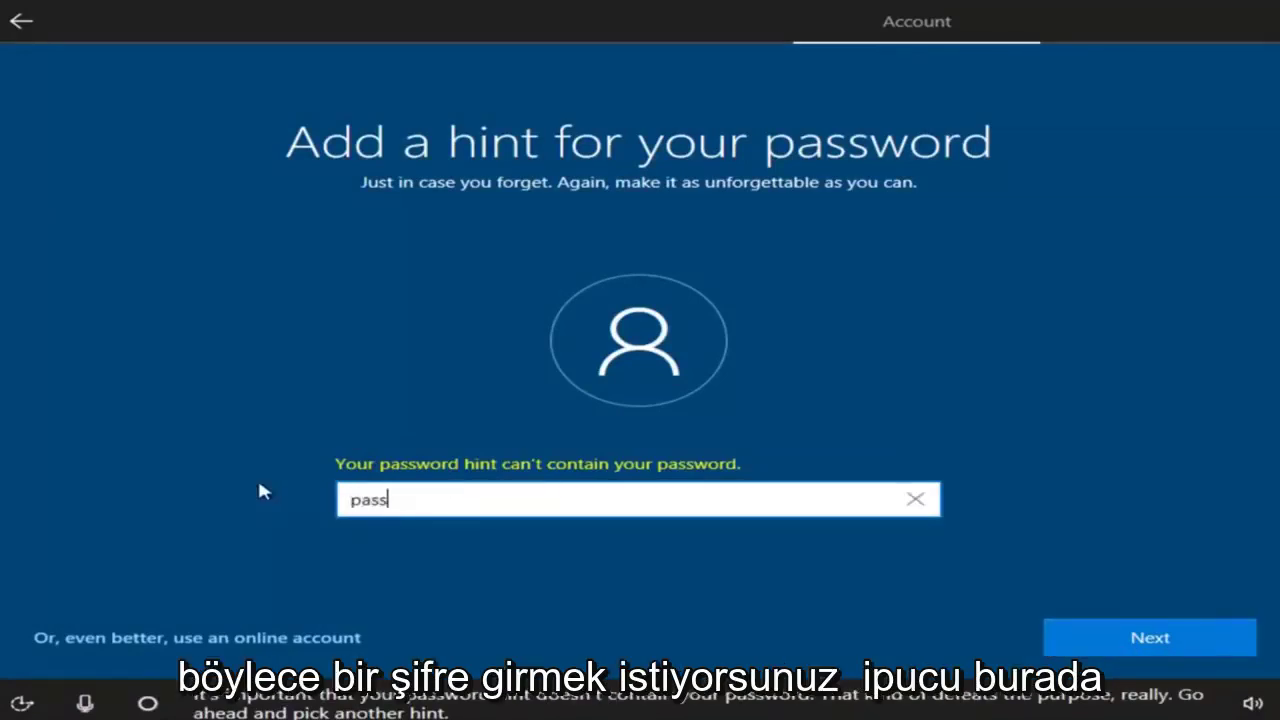
{"action": "type", "text": "-word"}
{"action": "left_click", "coordinate": [1160, 640]}
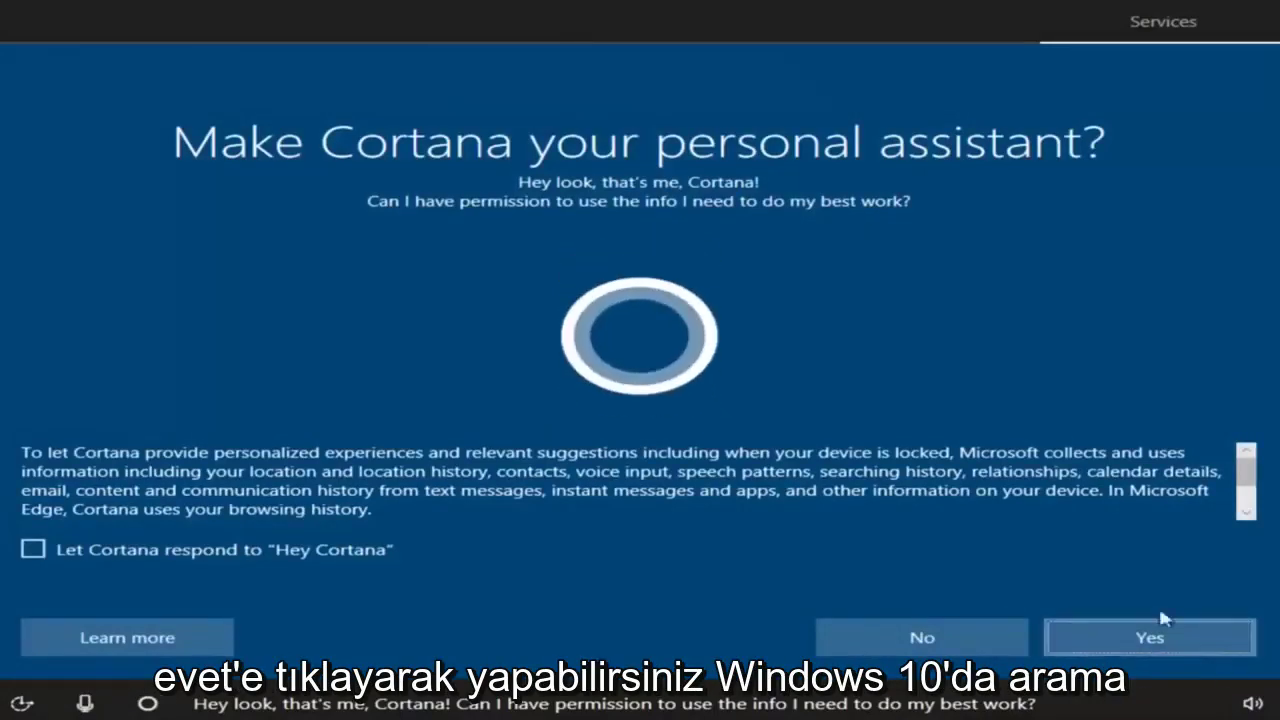
- Decline Cortana, switch off Location, Speech, Tailored experiences and Ads, set Diagnostics to Basic, and accept
{"action": "left_click", "coordinate": [878, 641]}
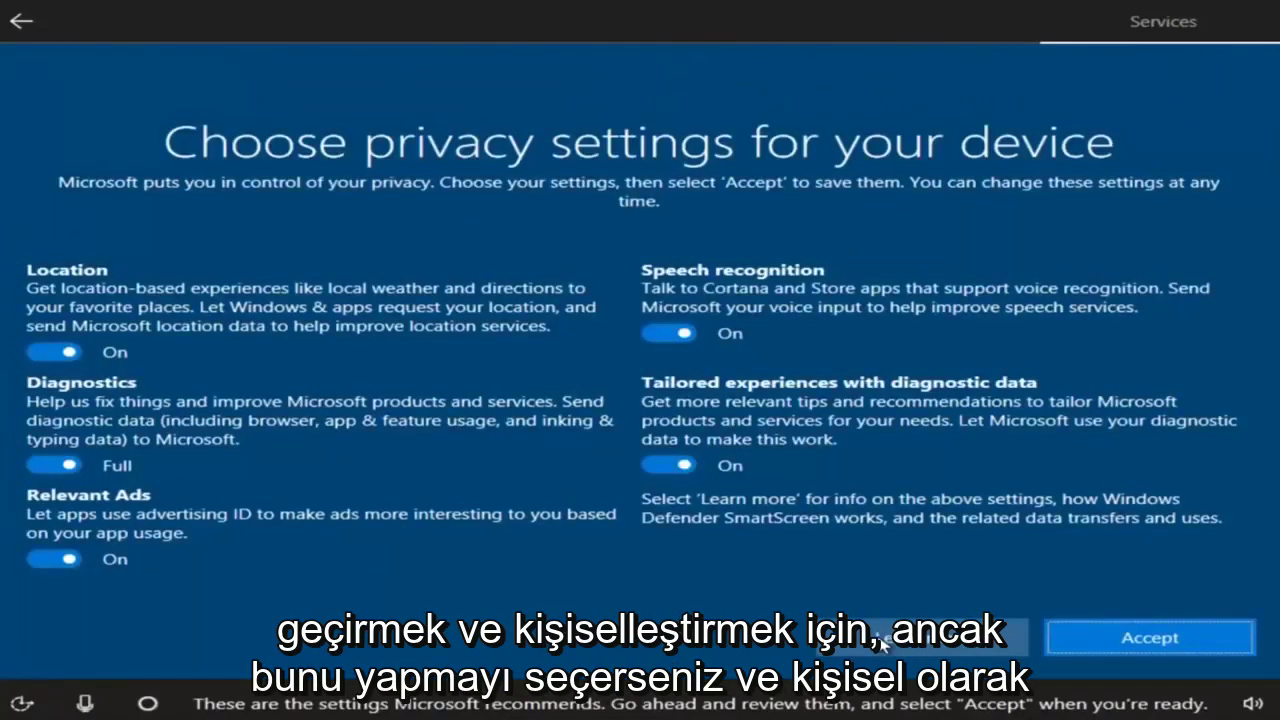
{"action": "left_click", "coordinate": [60, 353]}
{"action": "left_click", "coordinate": [650, 333]}
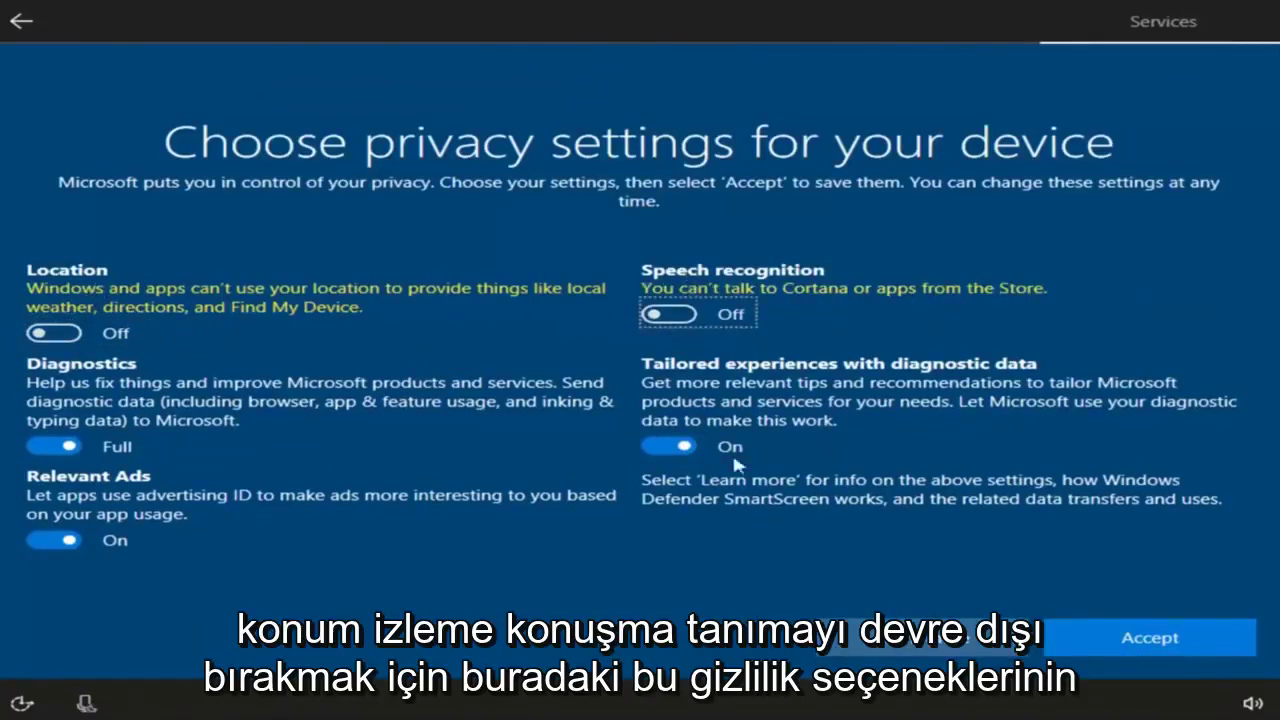
{"action": "left_click", "coordinate": [662, 447]}
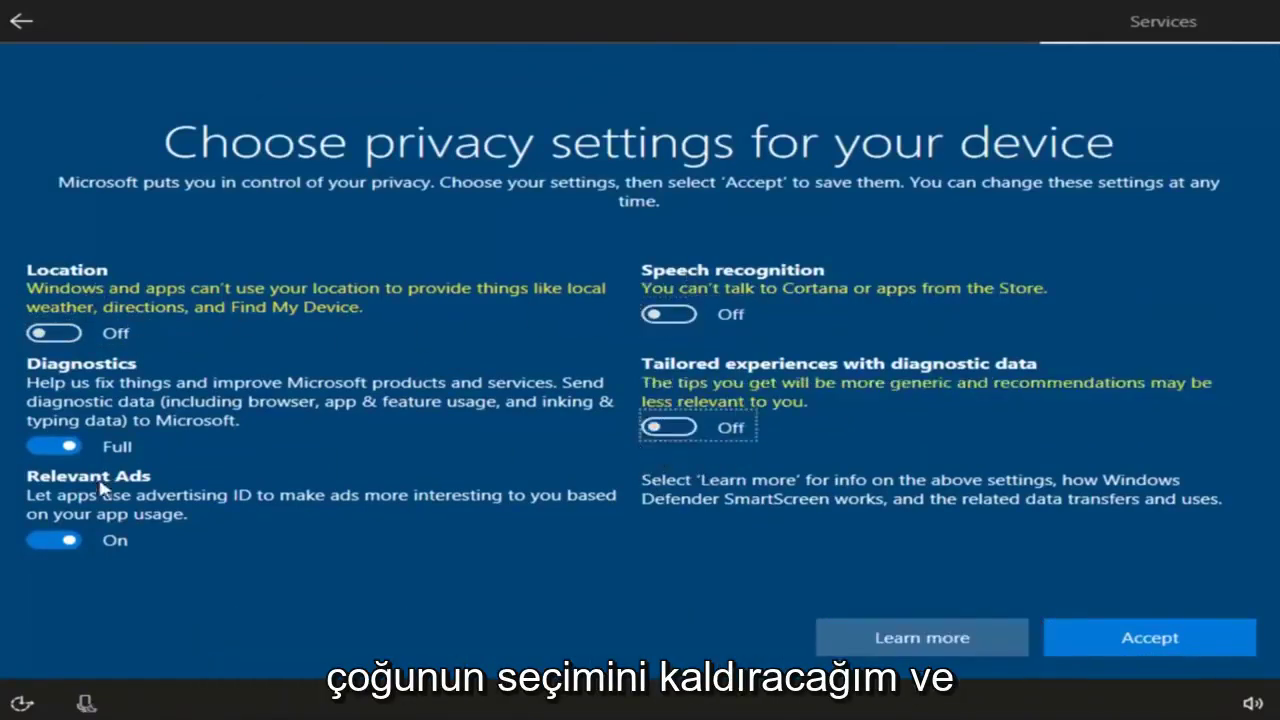
{"action": "left_click", "coordinate": [50, 538]}
{"action": "left_click", "coordinate": [50, 446]}
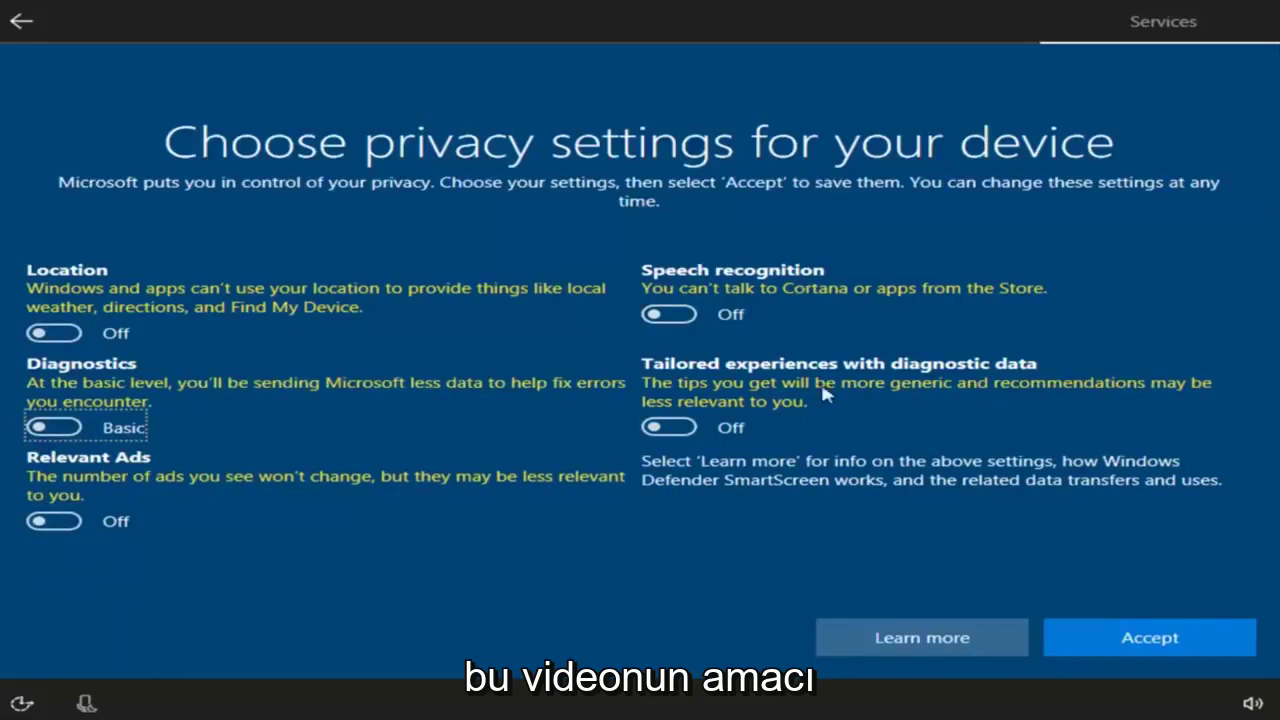
{"action": "left_click", "coordinate": [1092, 646]}
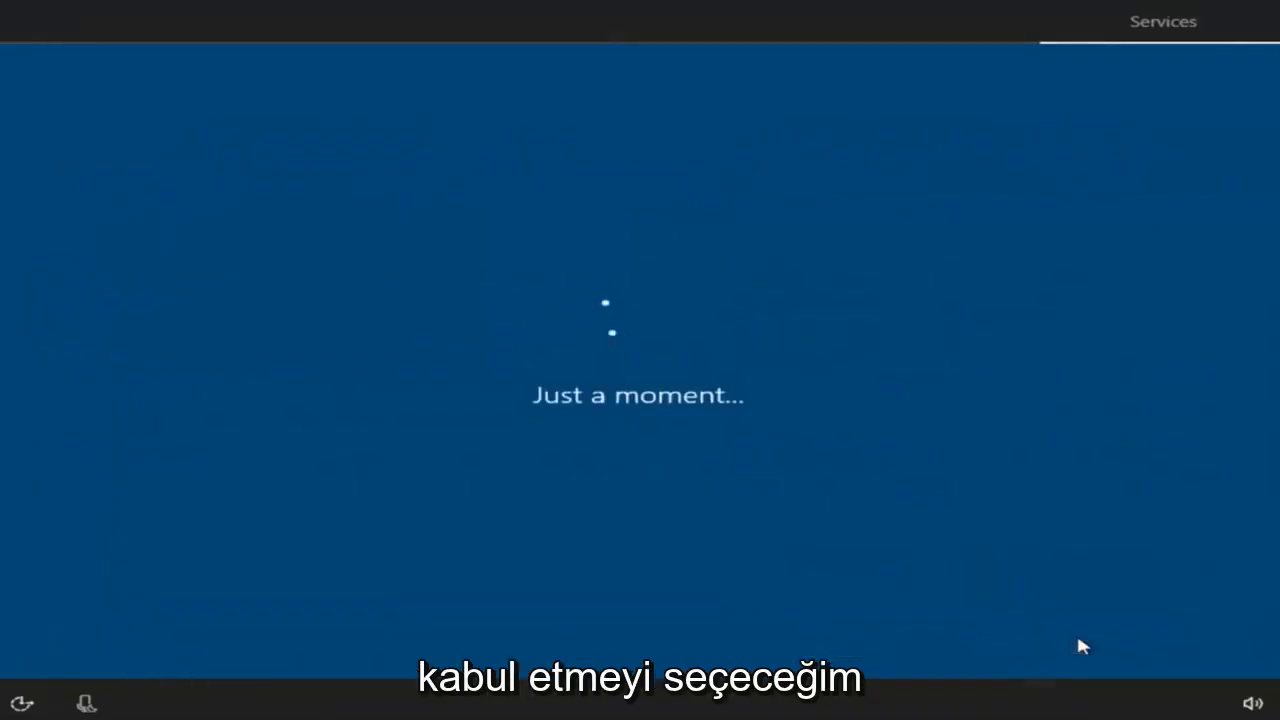